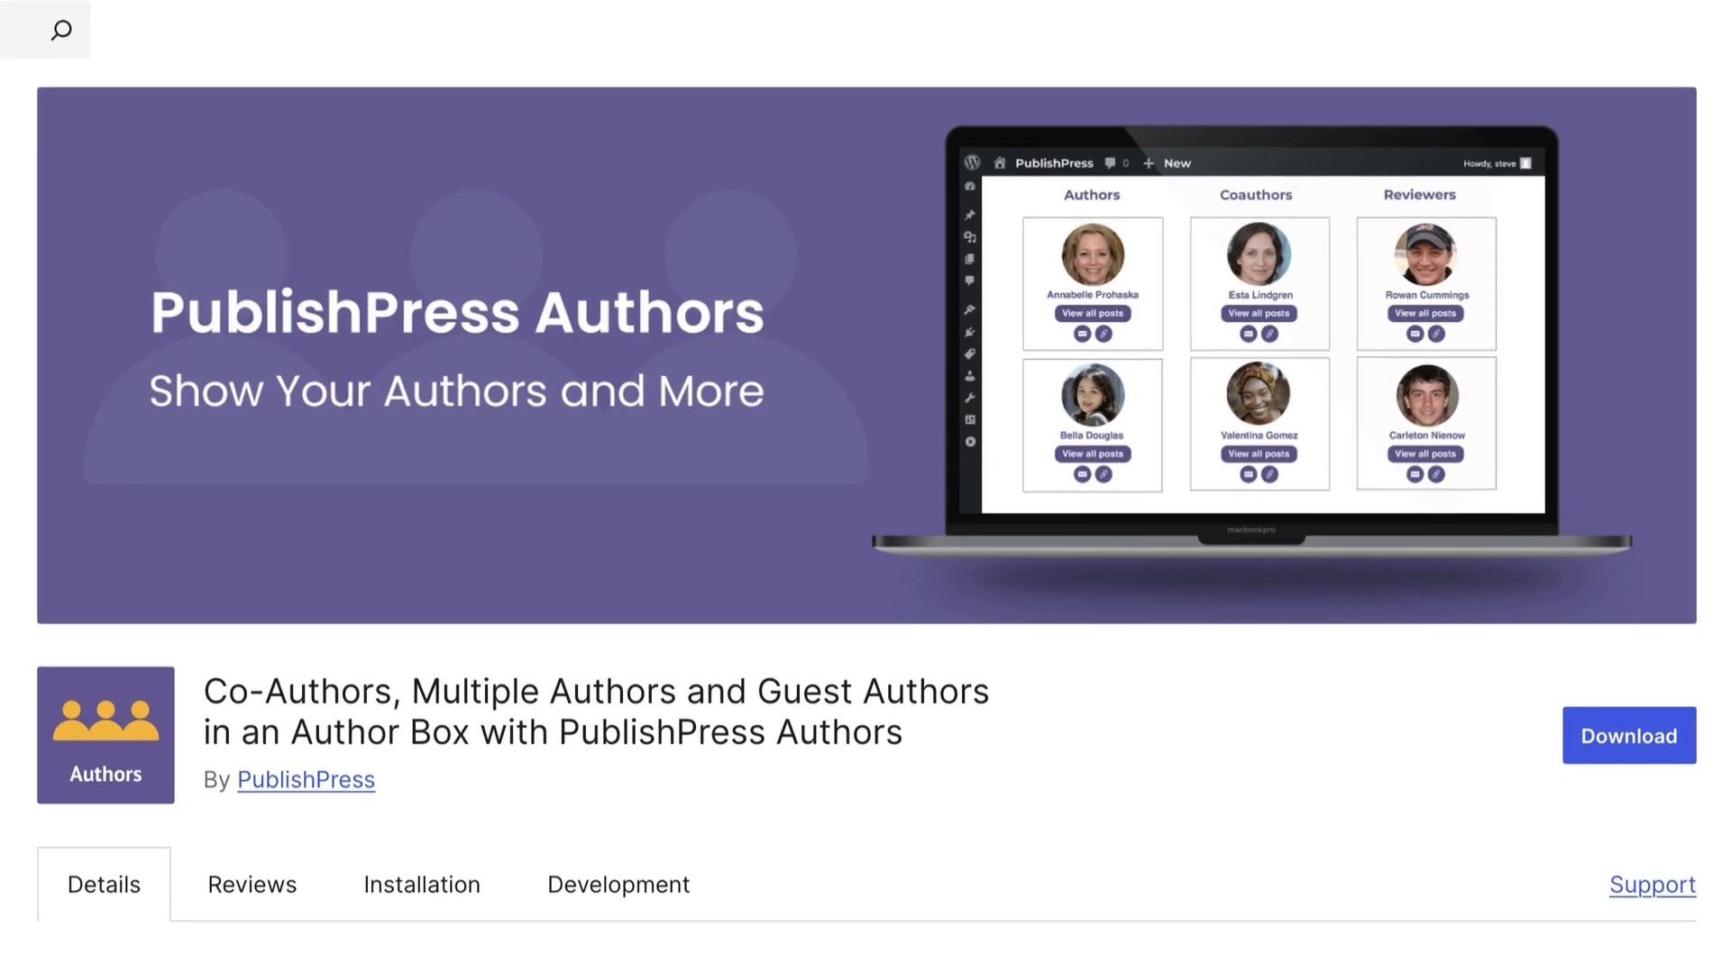
# Look at the Author Categories introduction, and open the Author Categories page in the site's WordPress admin
pyautogui.click(338, 24)
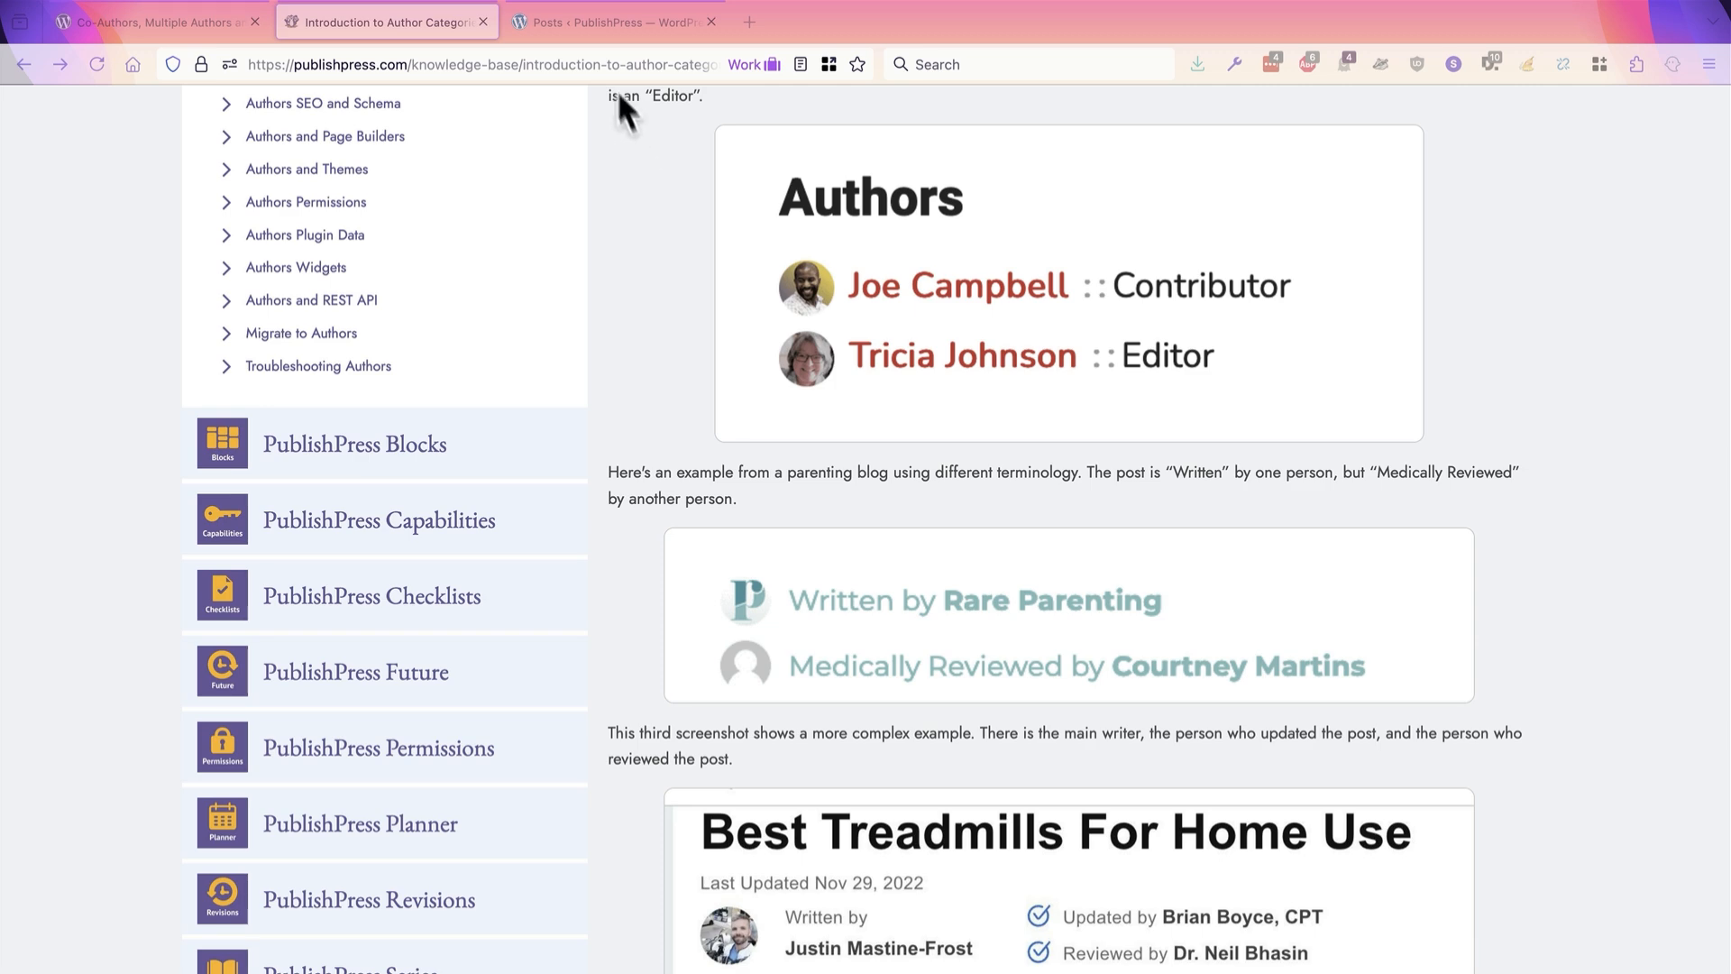
pyautogui.click(595, 25)
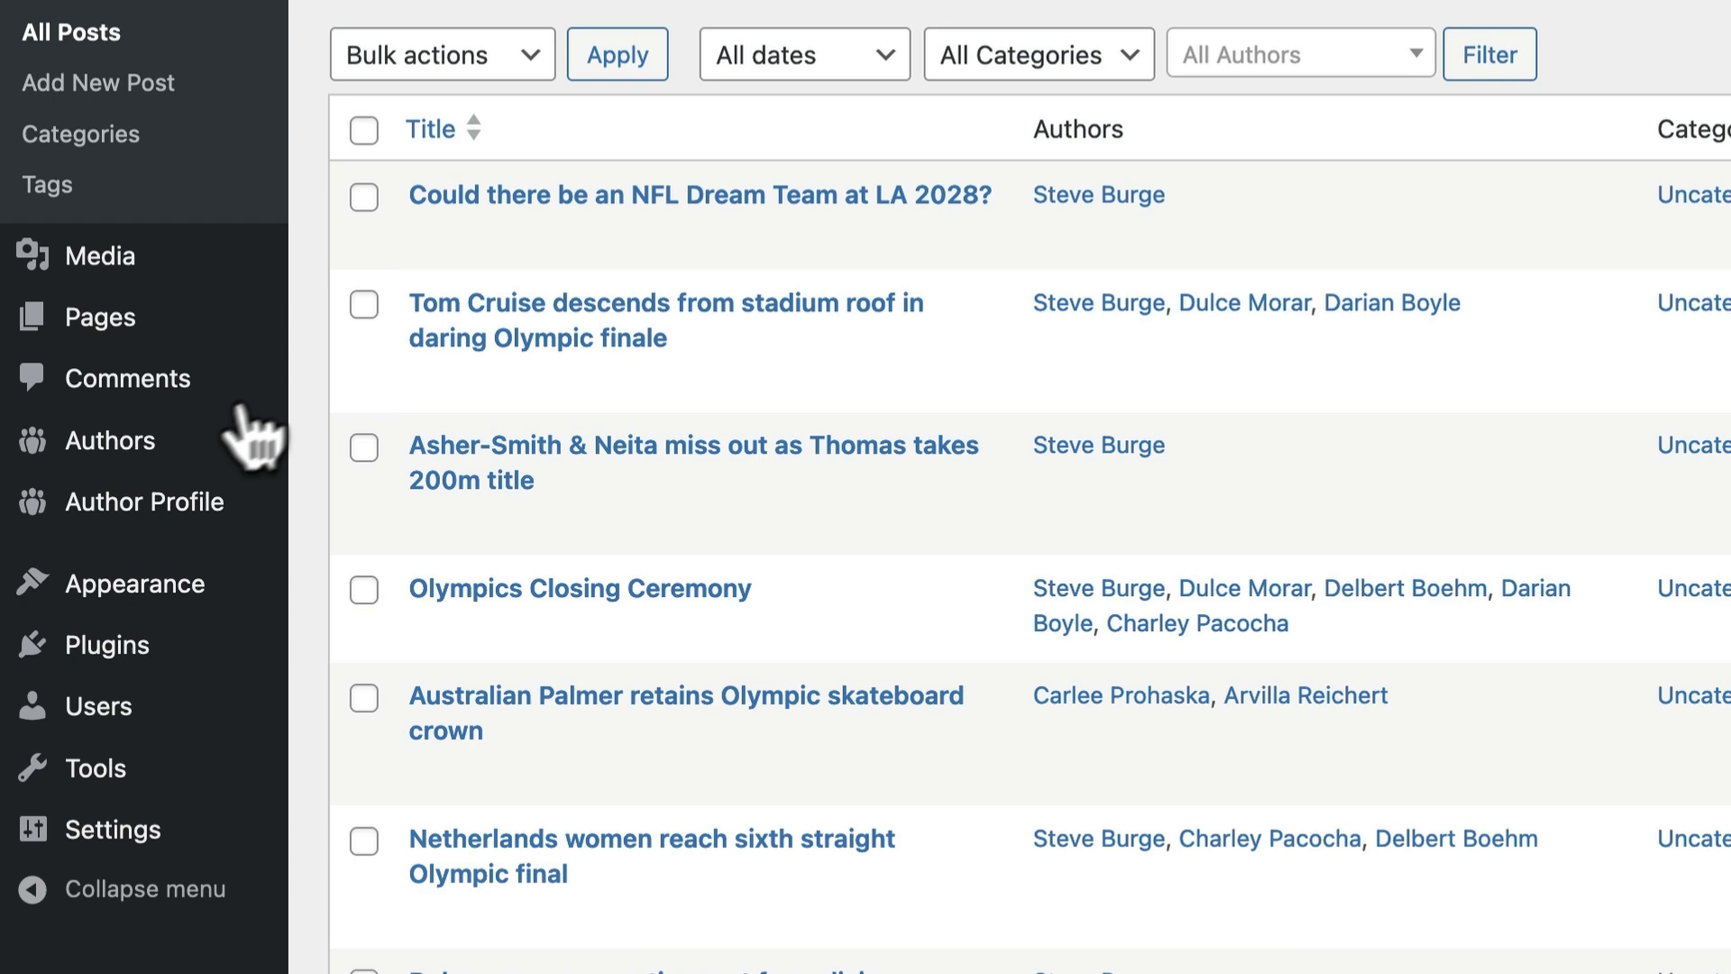
pyautogui.moveTo(164, 450)
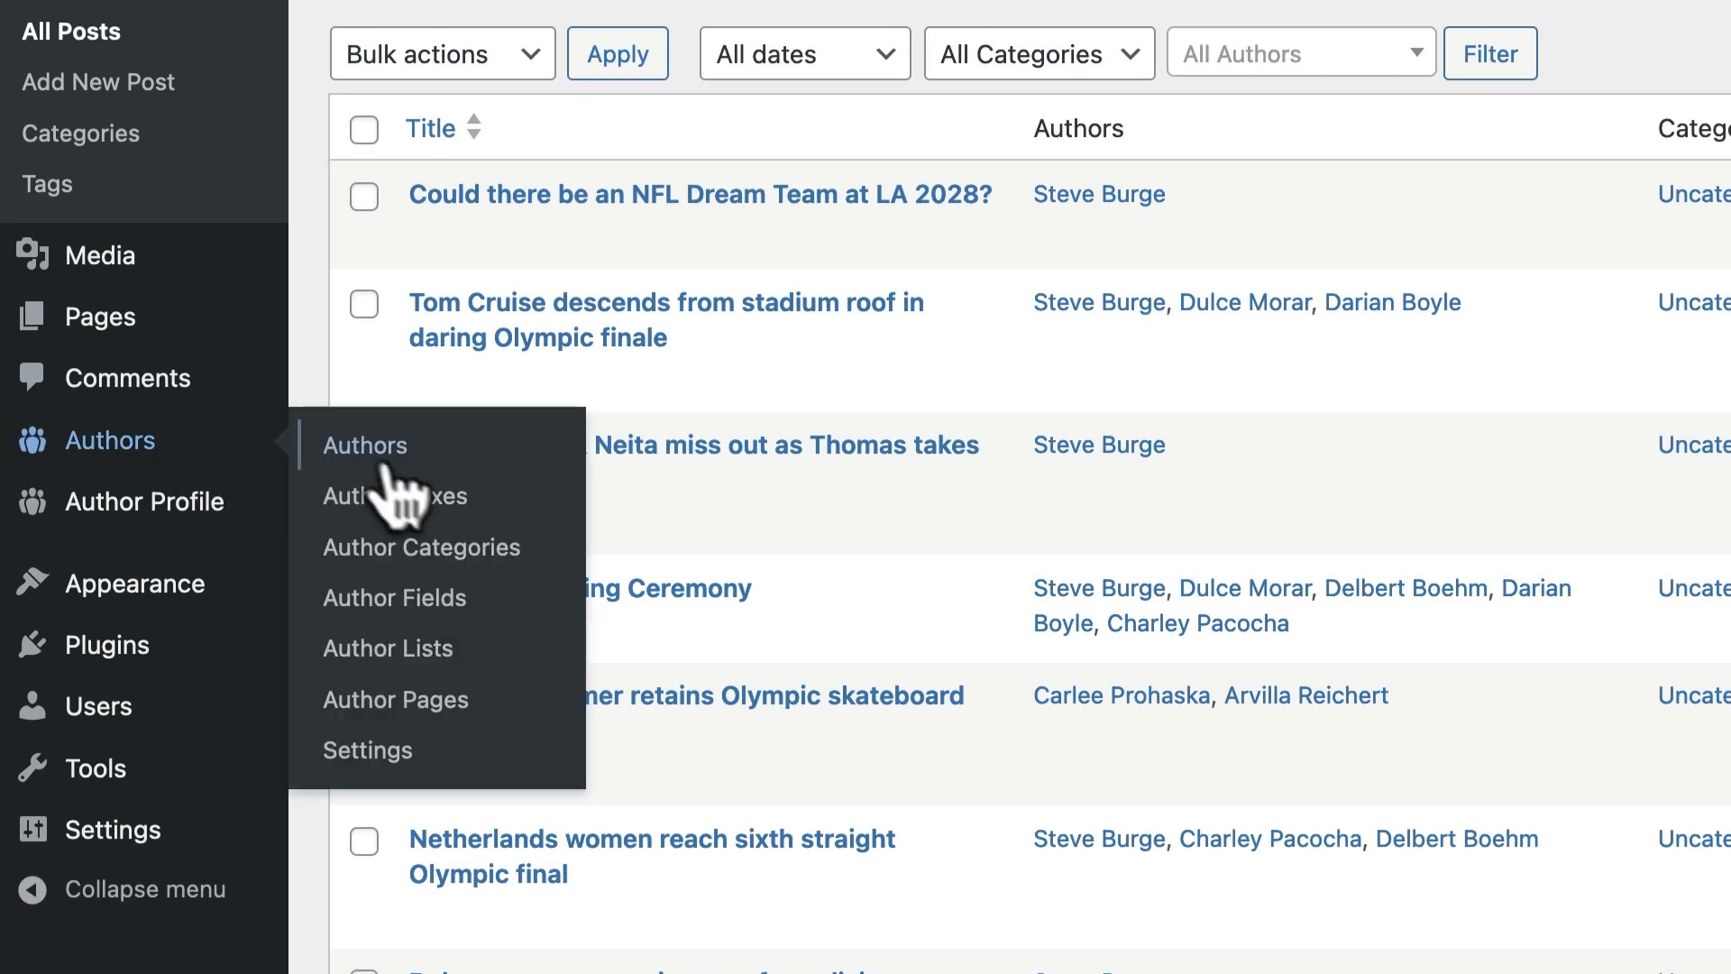
pyautogui.click(394, 550)
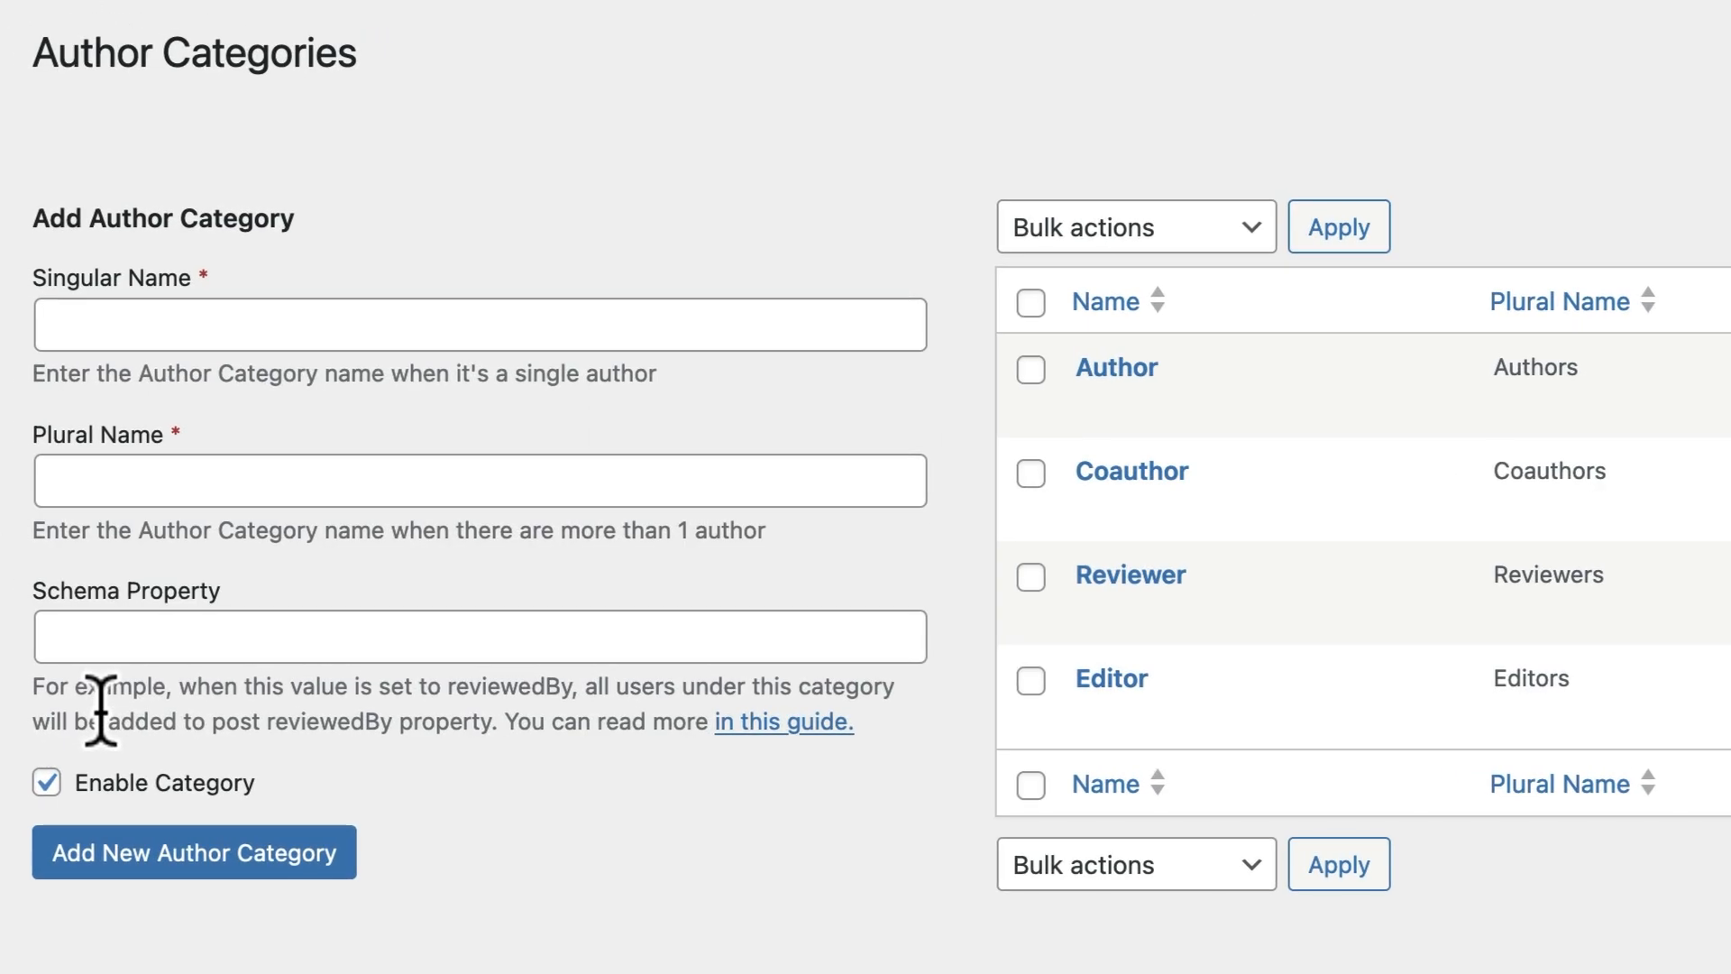
# Add an enabled author category with the singular name Photographer and the plural name Photographers
pyautogui.click(66, 327)
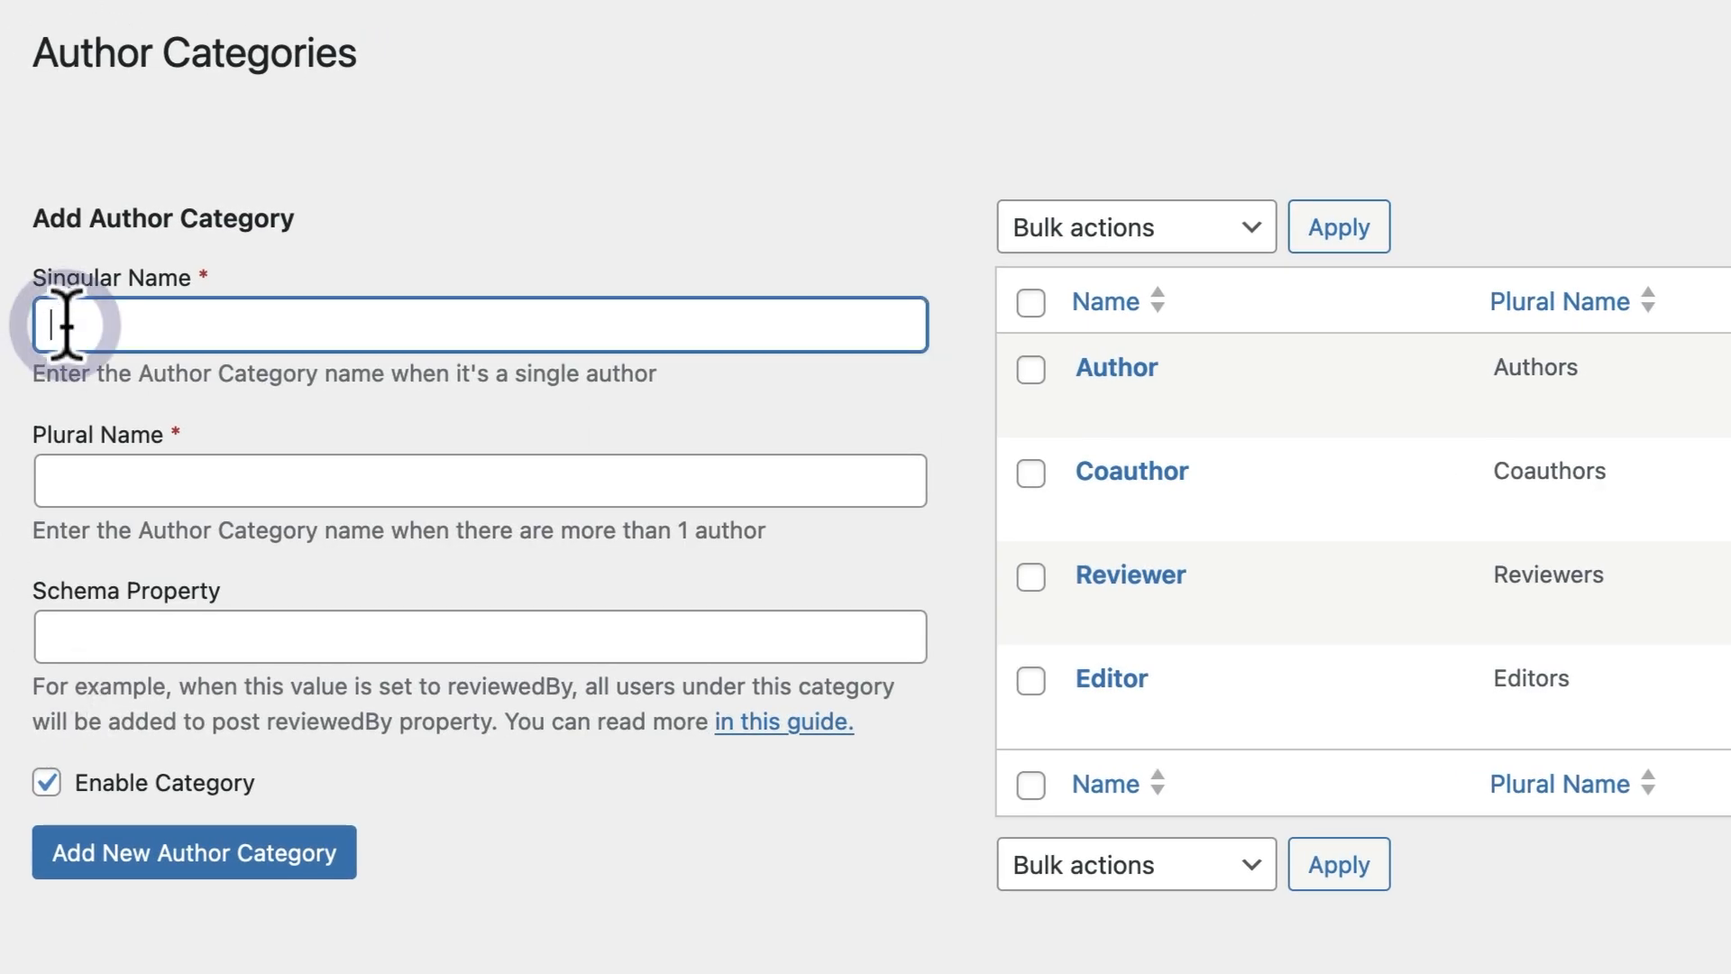
pyautogui.write('Photographer')
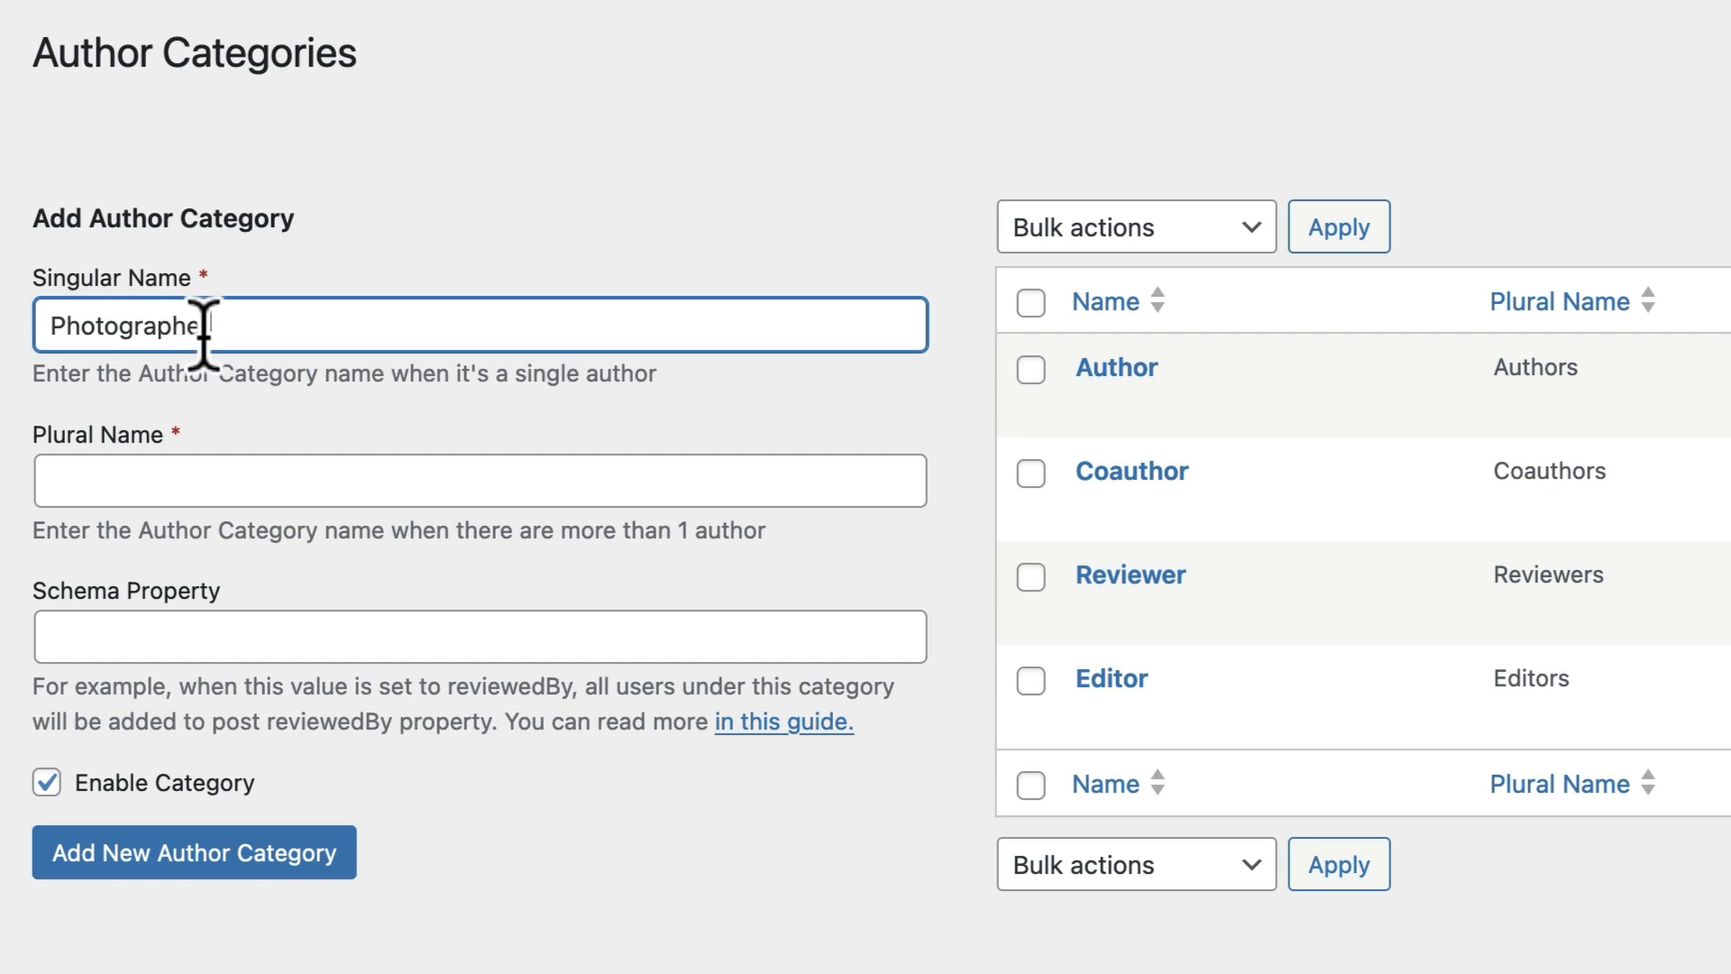
pyautogui.moveTo(204, 327); pyautogui.dragTo(34, 329)
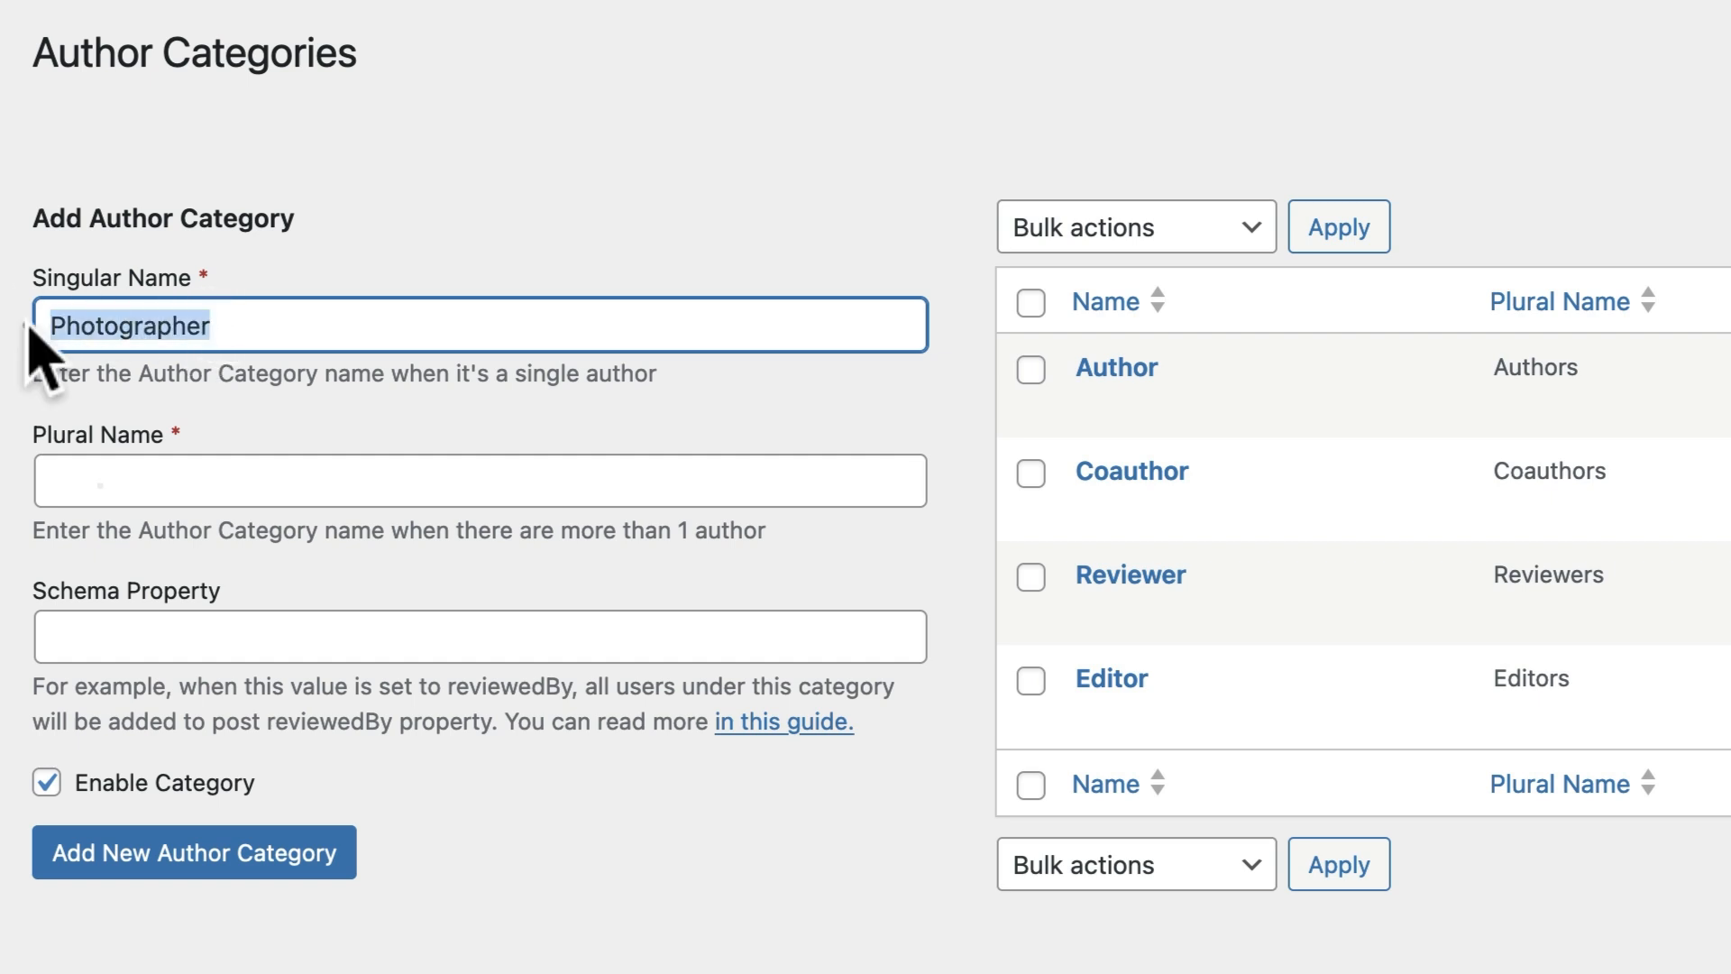
pyautogui.press('super+c')
pyautogui.click(122, 479)
pyautogui.press('super+v')
pyautogui.write('s')
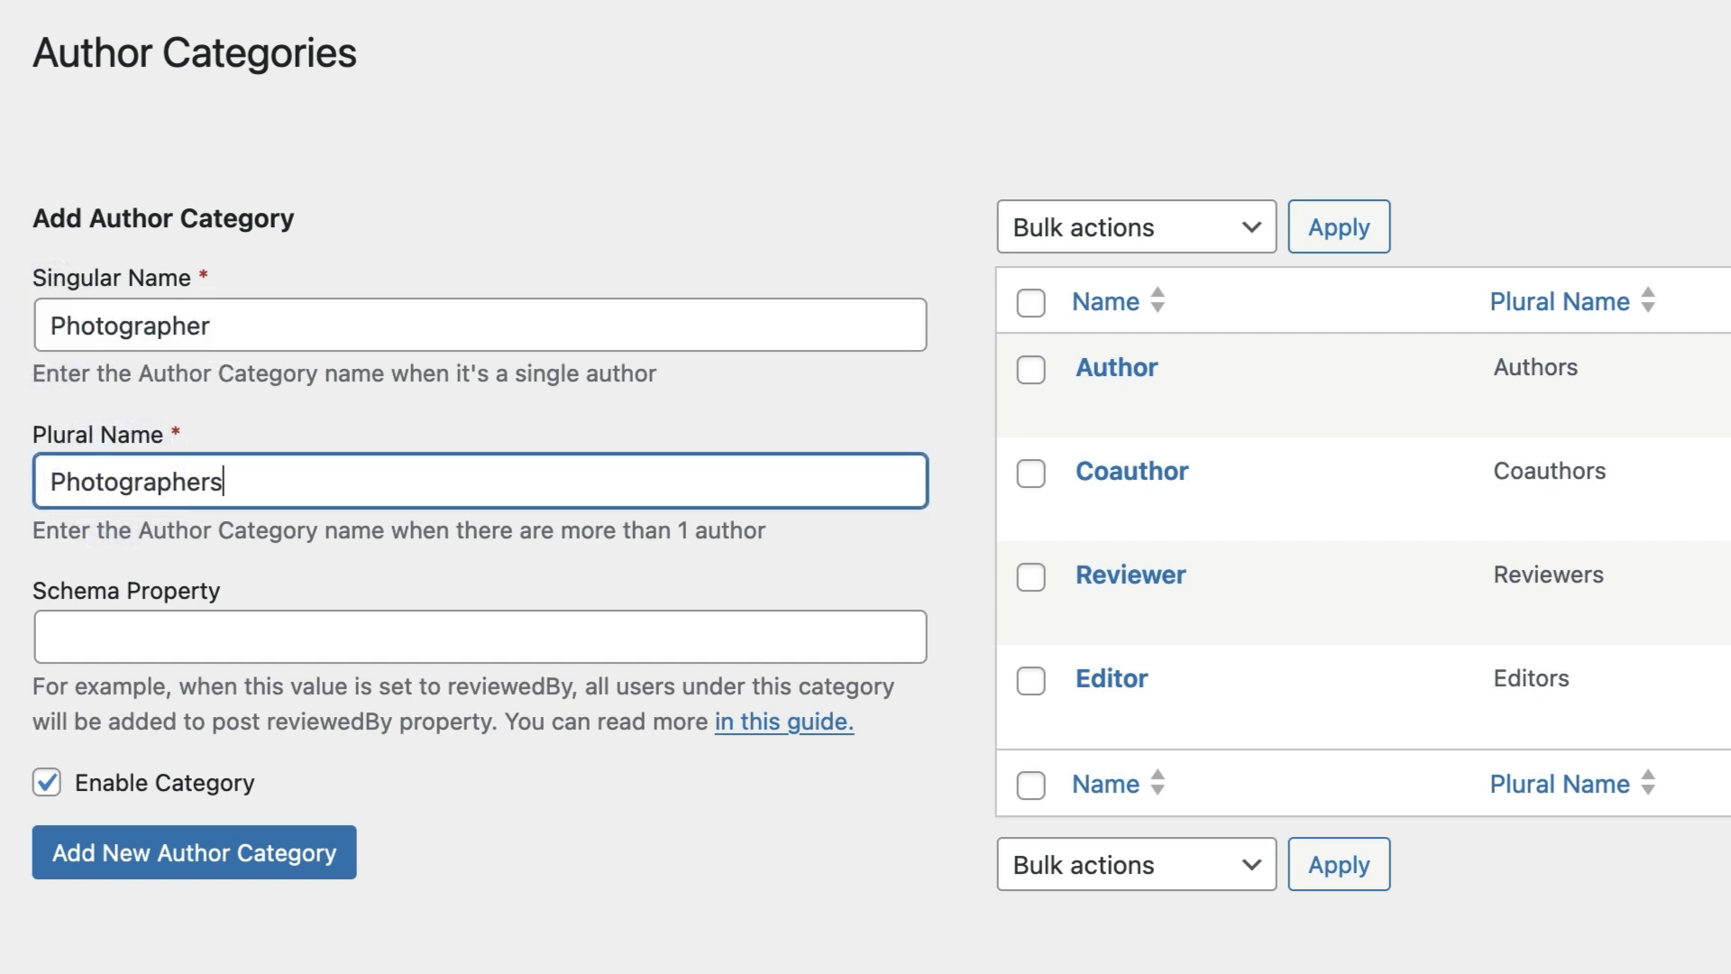
pyautogui.click(164, 846)
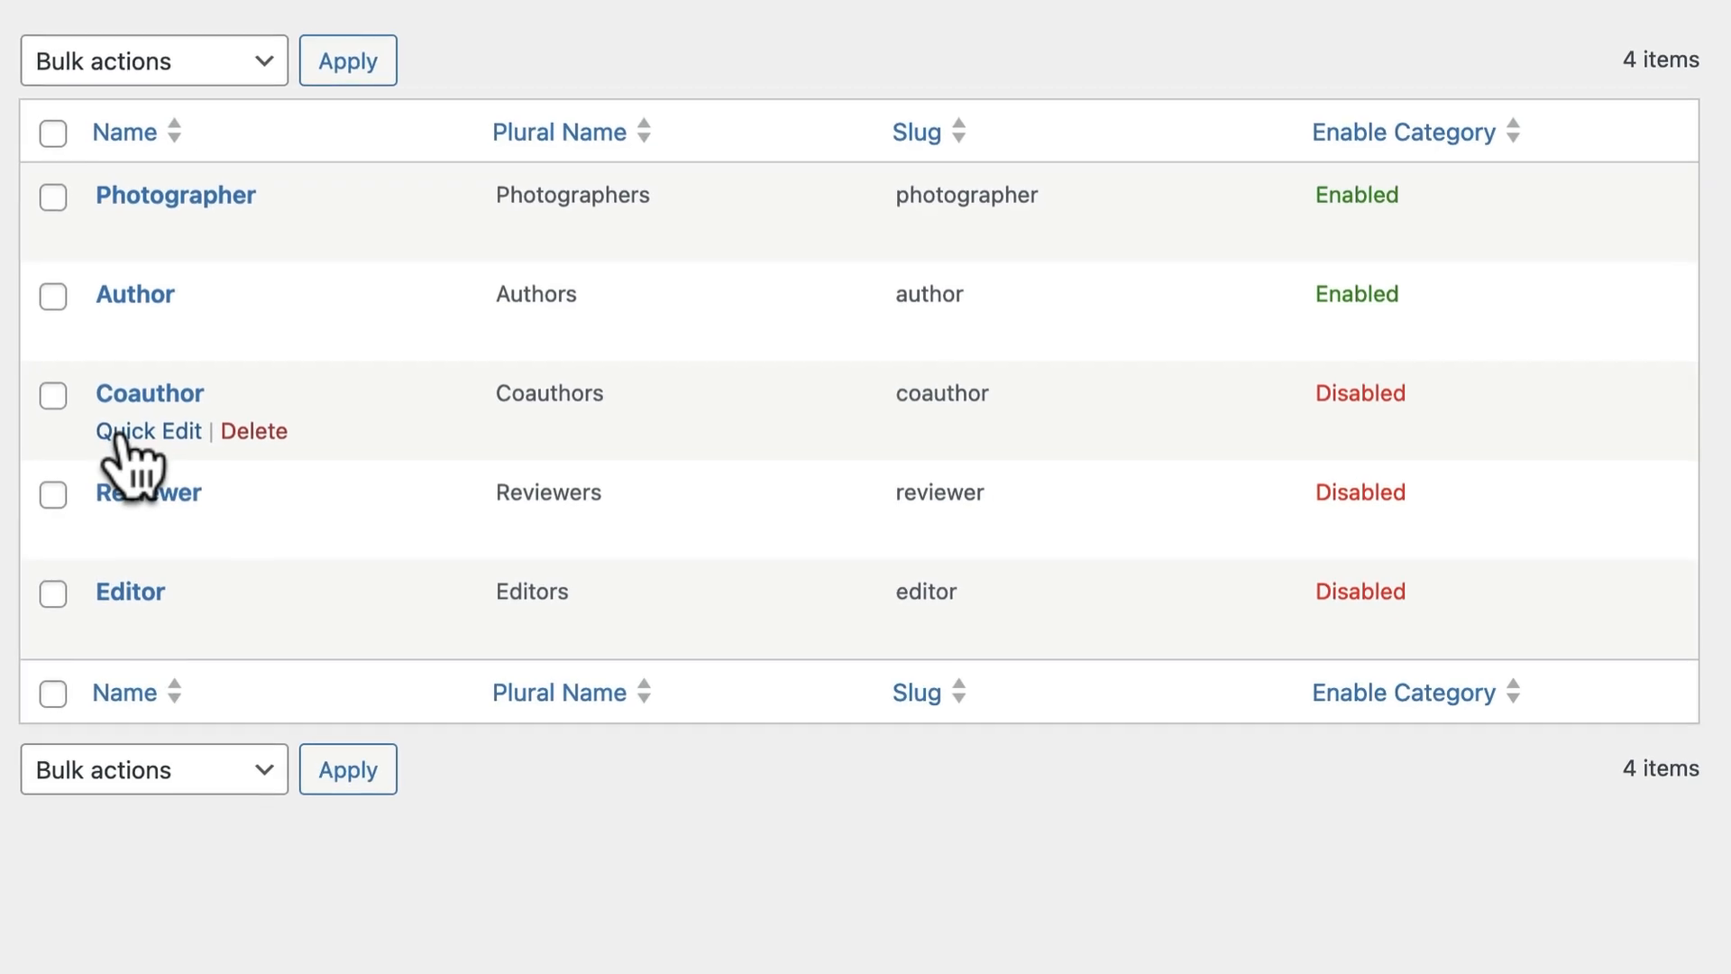
# Enable the Coauthor category through its quick edit form and update it
pyautogui.click(117, 433)
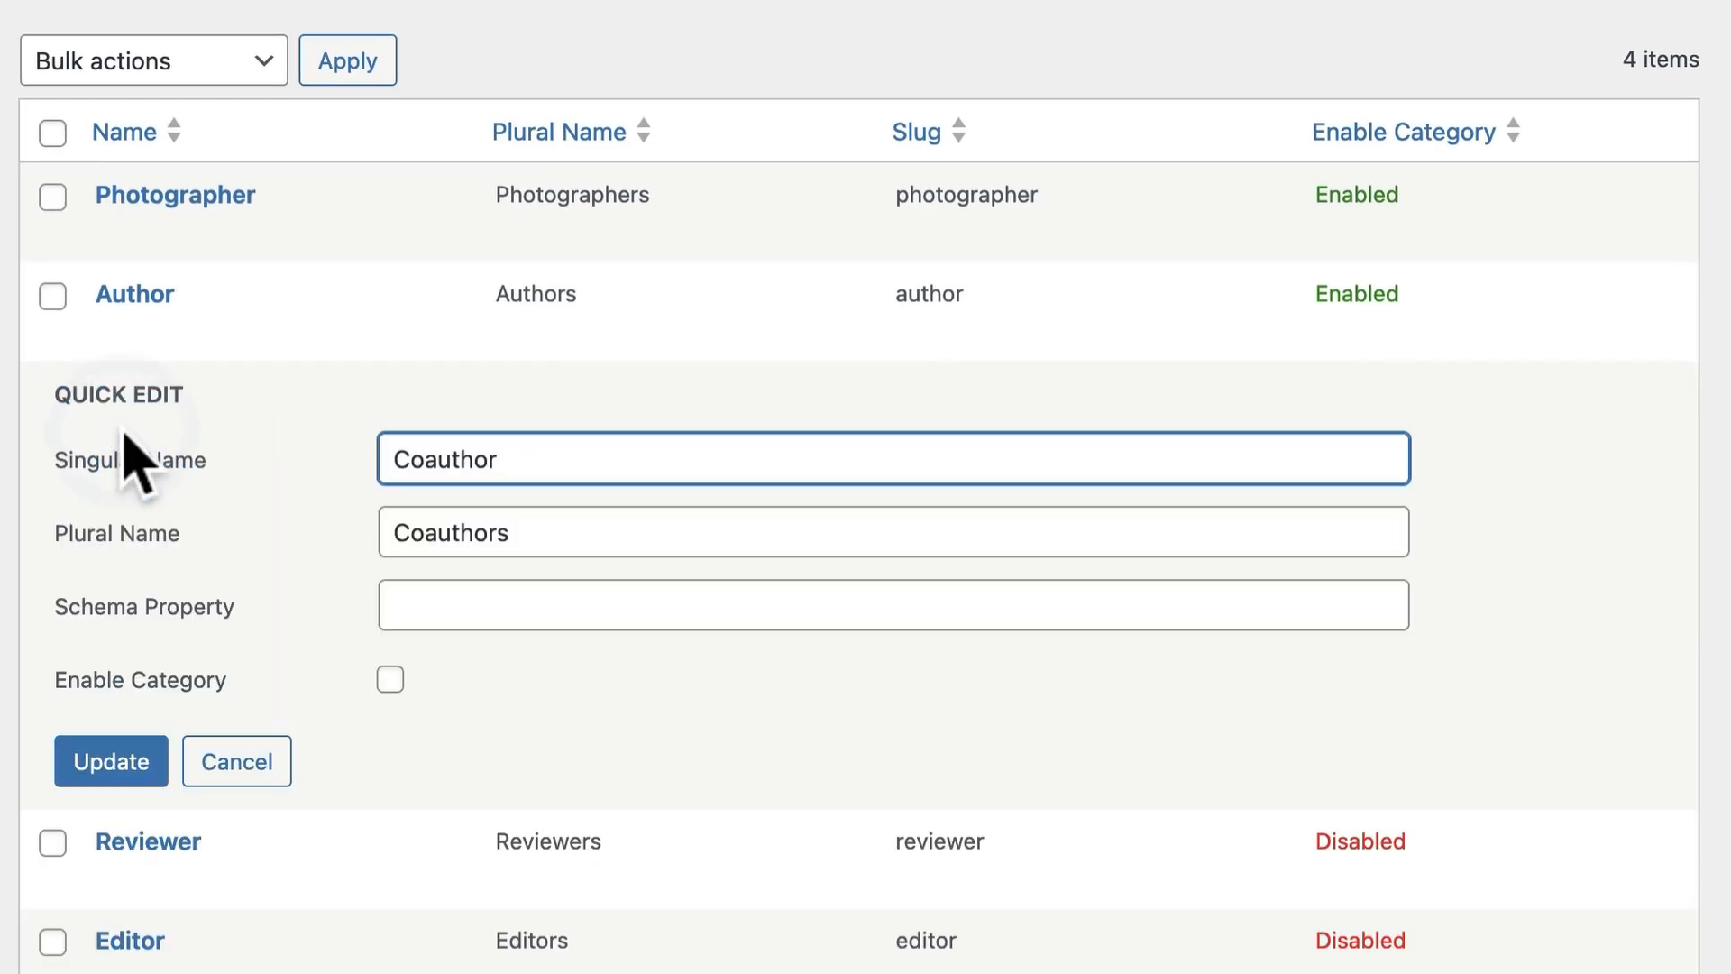
pyautogui.click(392, 683)
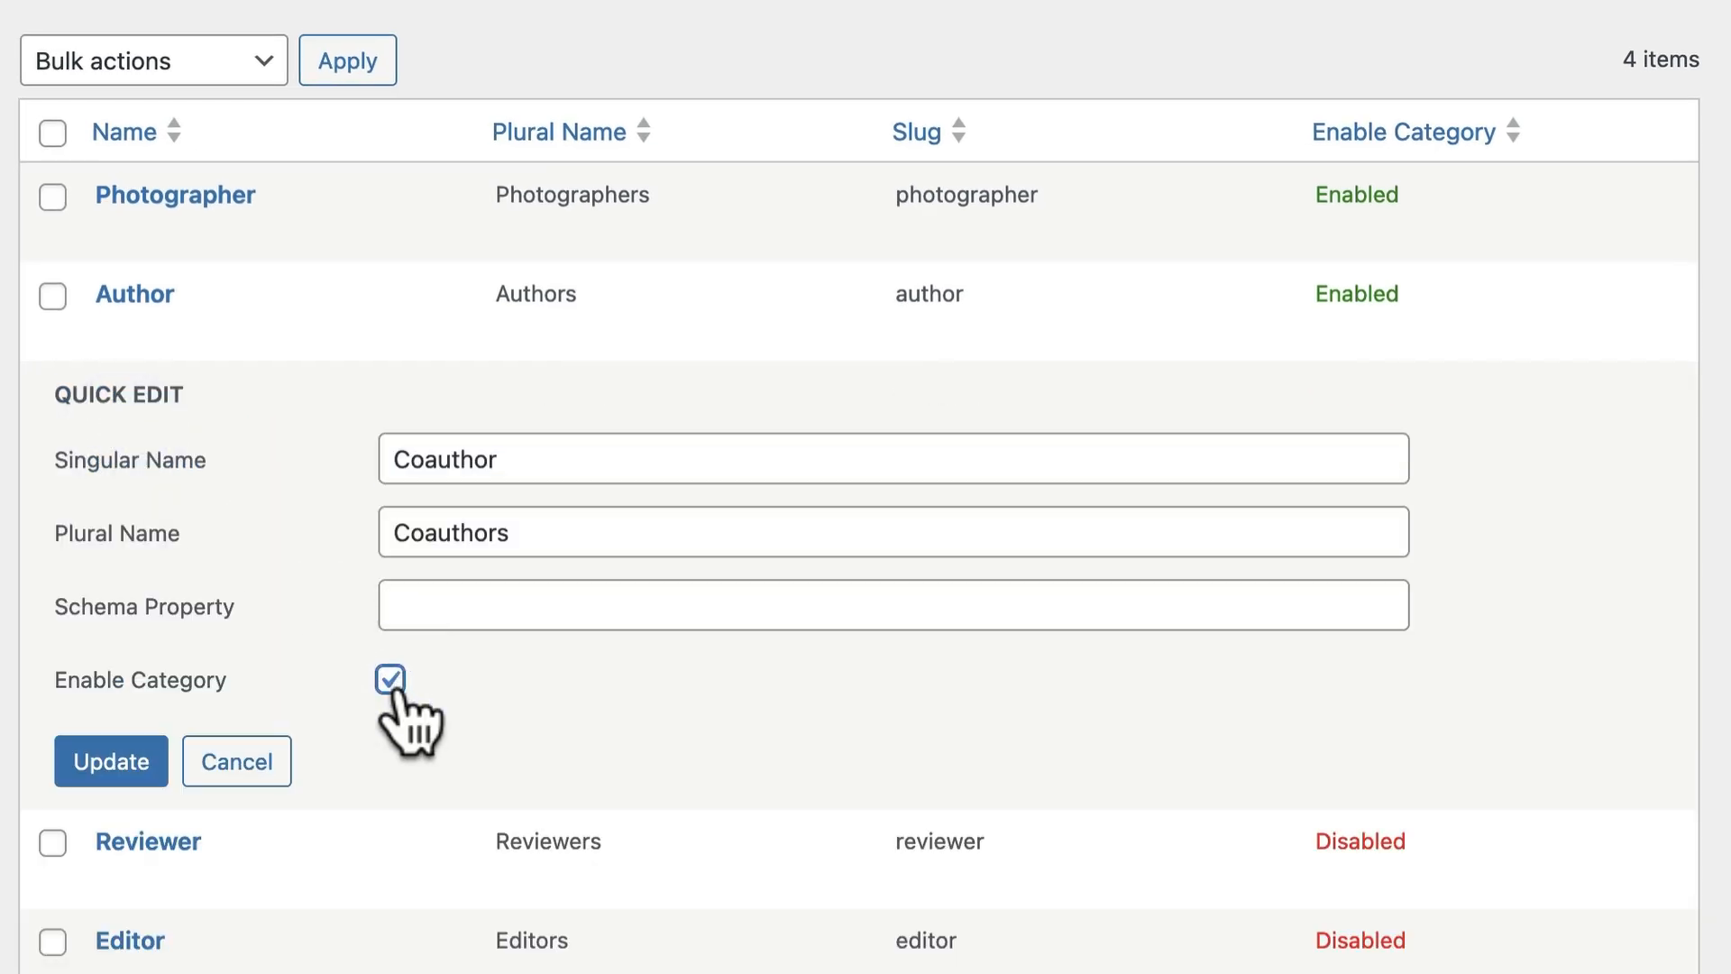
pyautogui.click(131, 773)
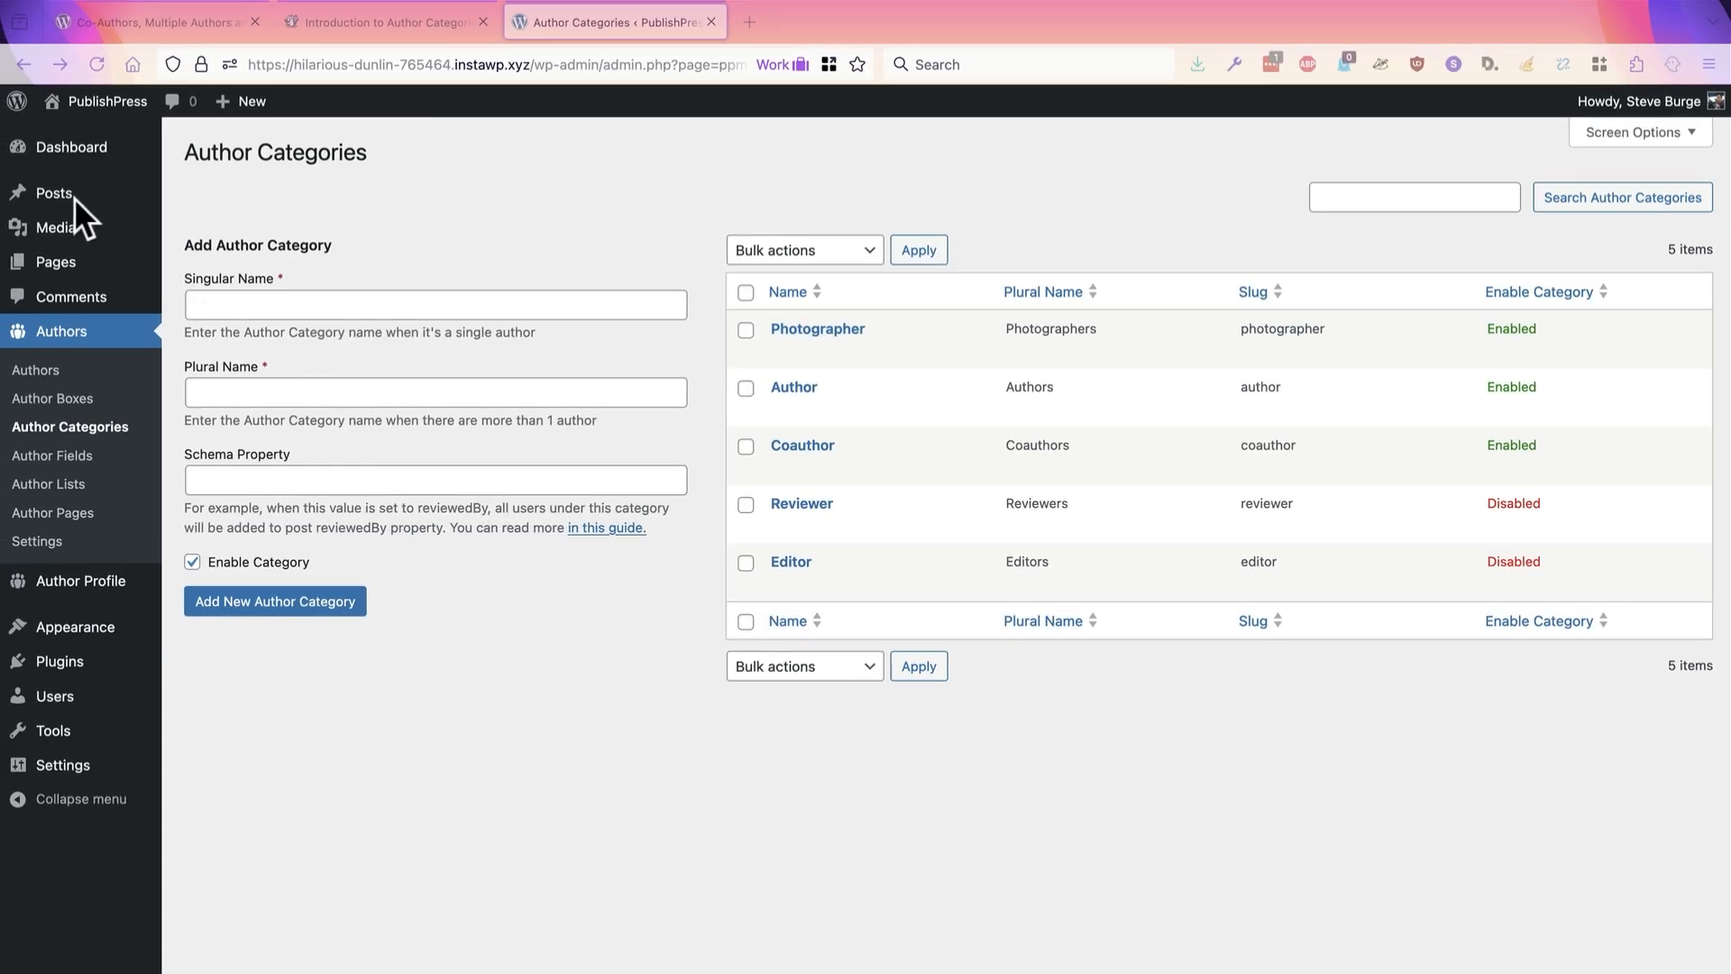
# Quick-edit the post "Could there be an NFL Dream Team at LA 2028?" and add the second listed author under Photographers
pyautogui.click(73, 197)
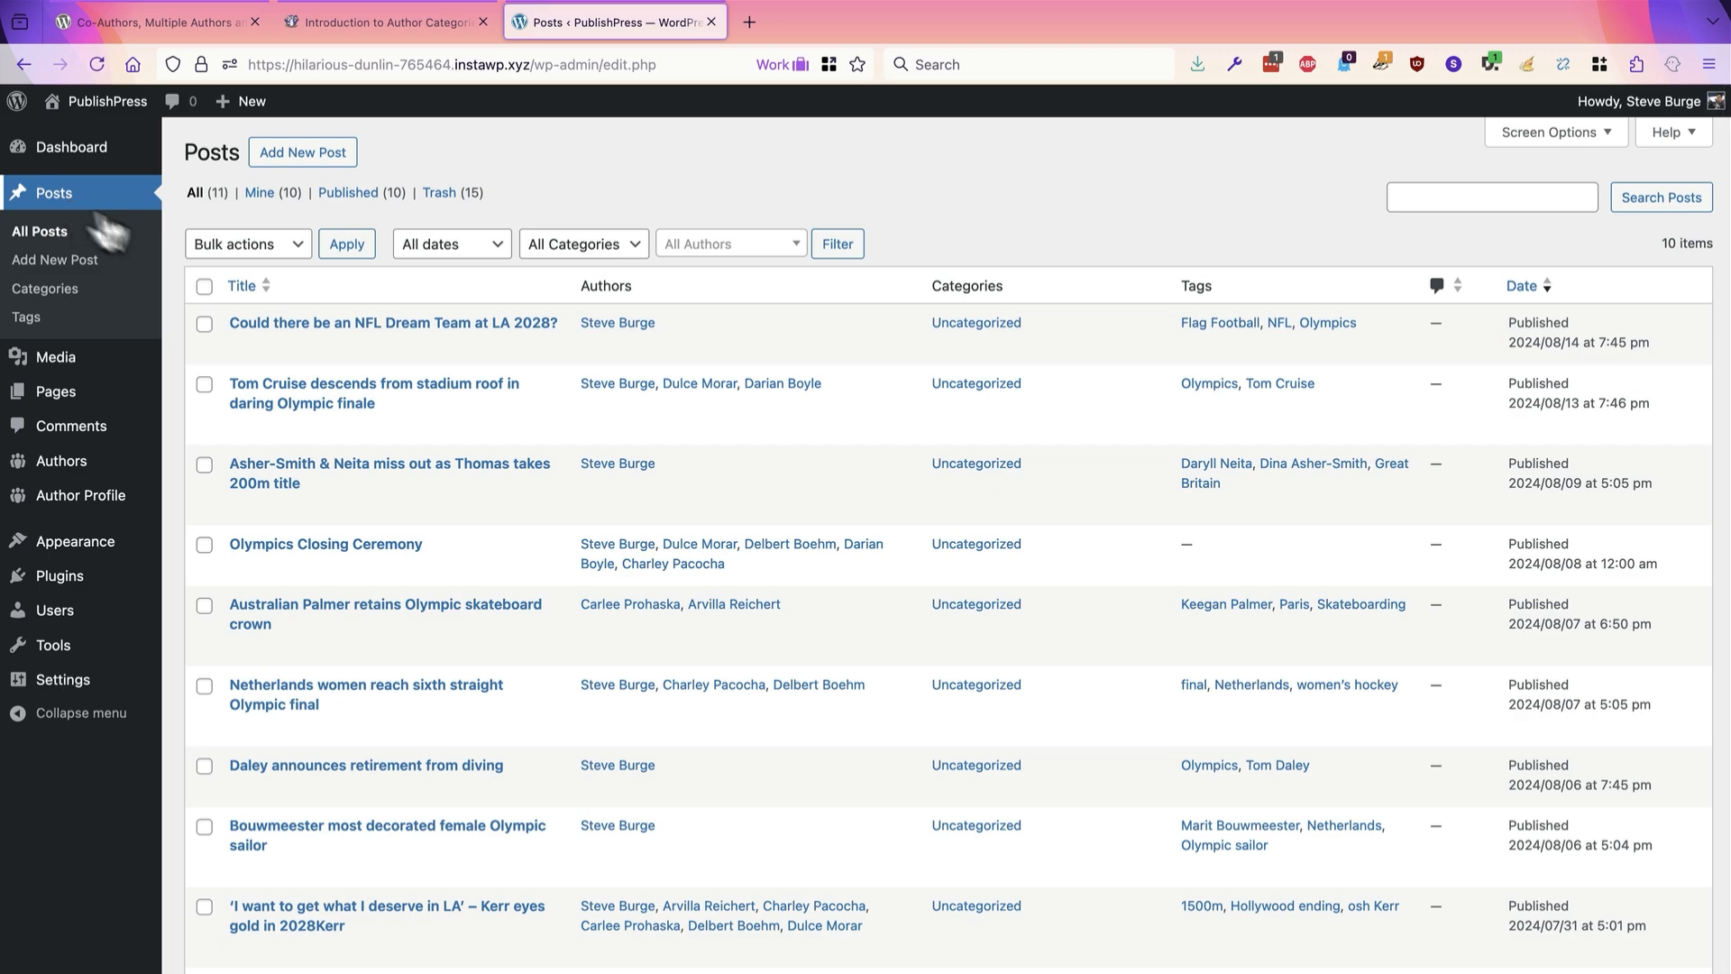
pyautogui.moveTo(247, 340)
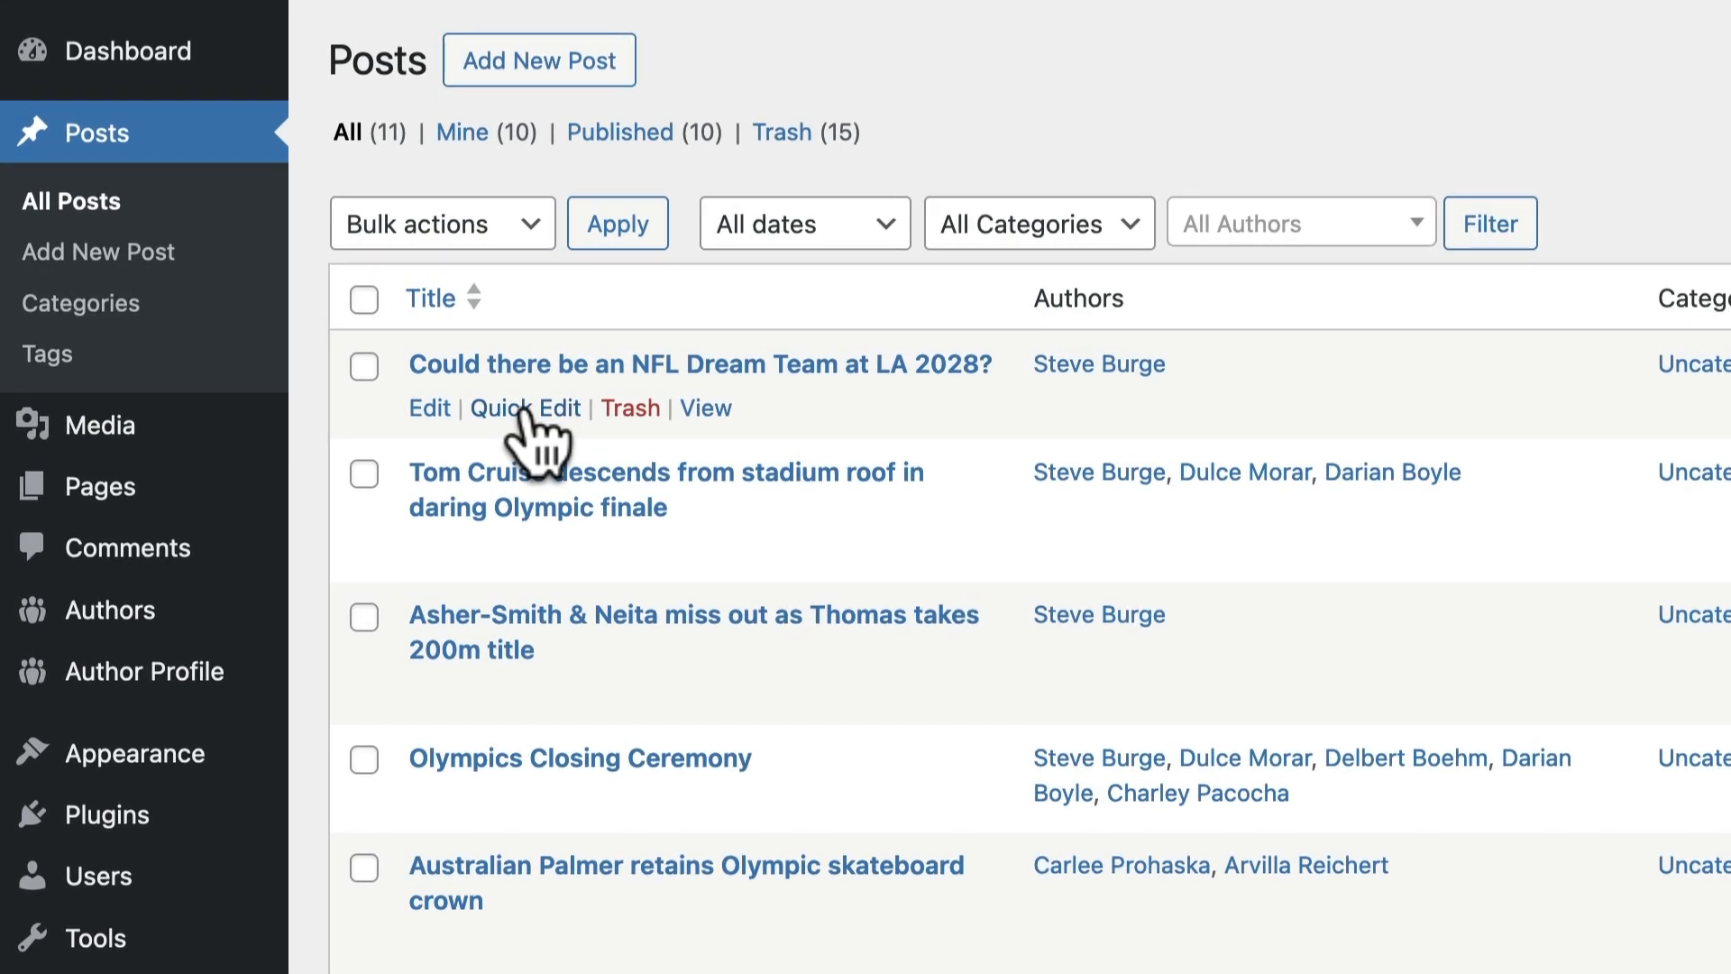
pyautogui.click(522, 410)
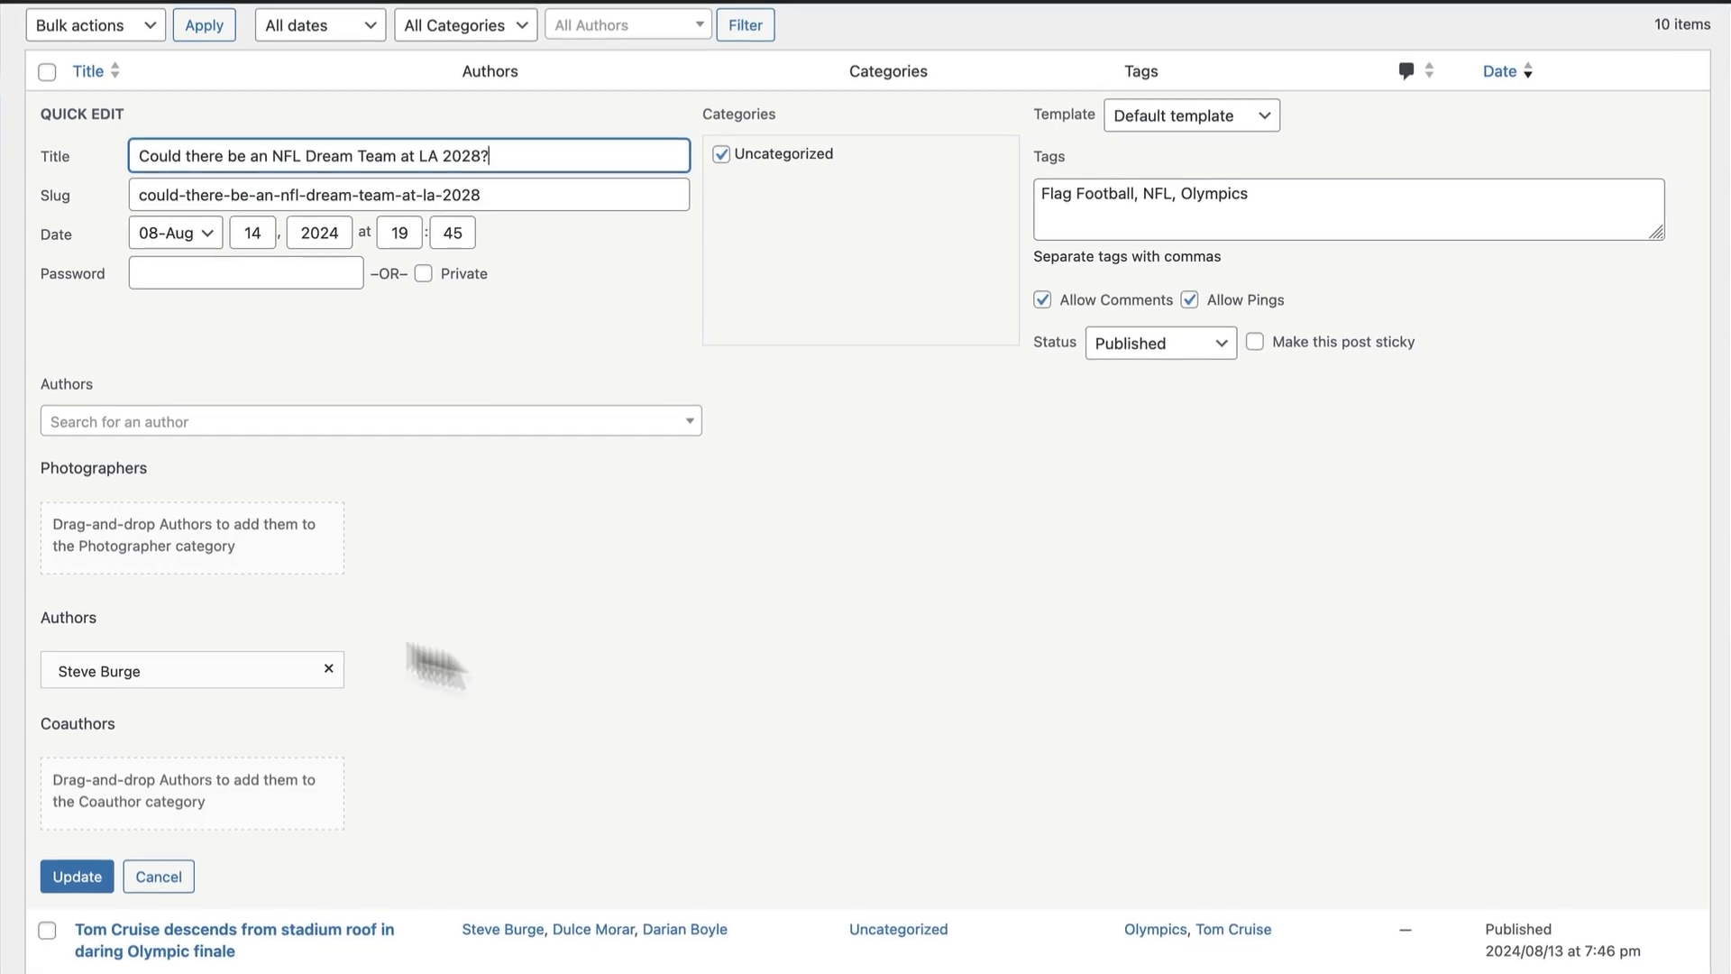
pyautogui.click(133, 420)
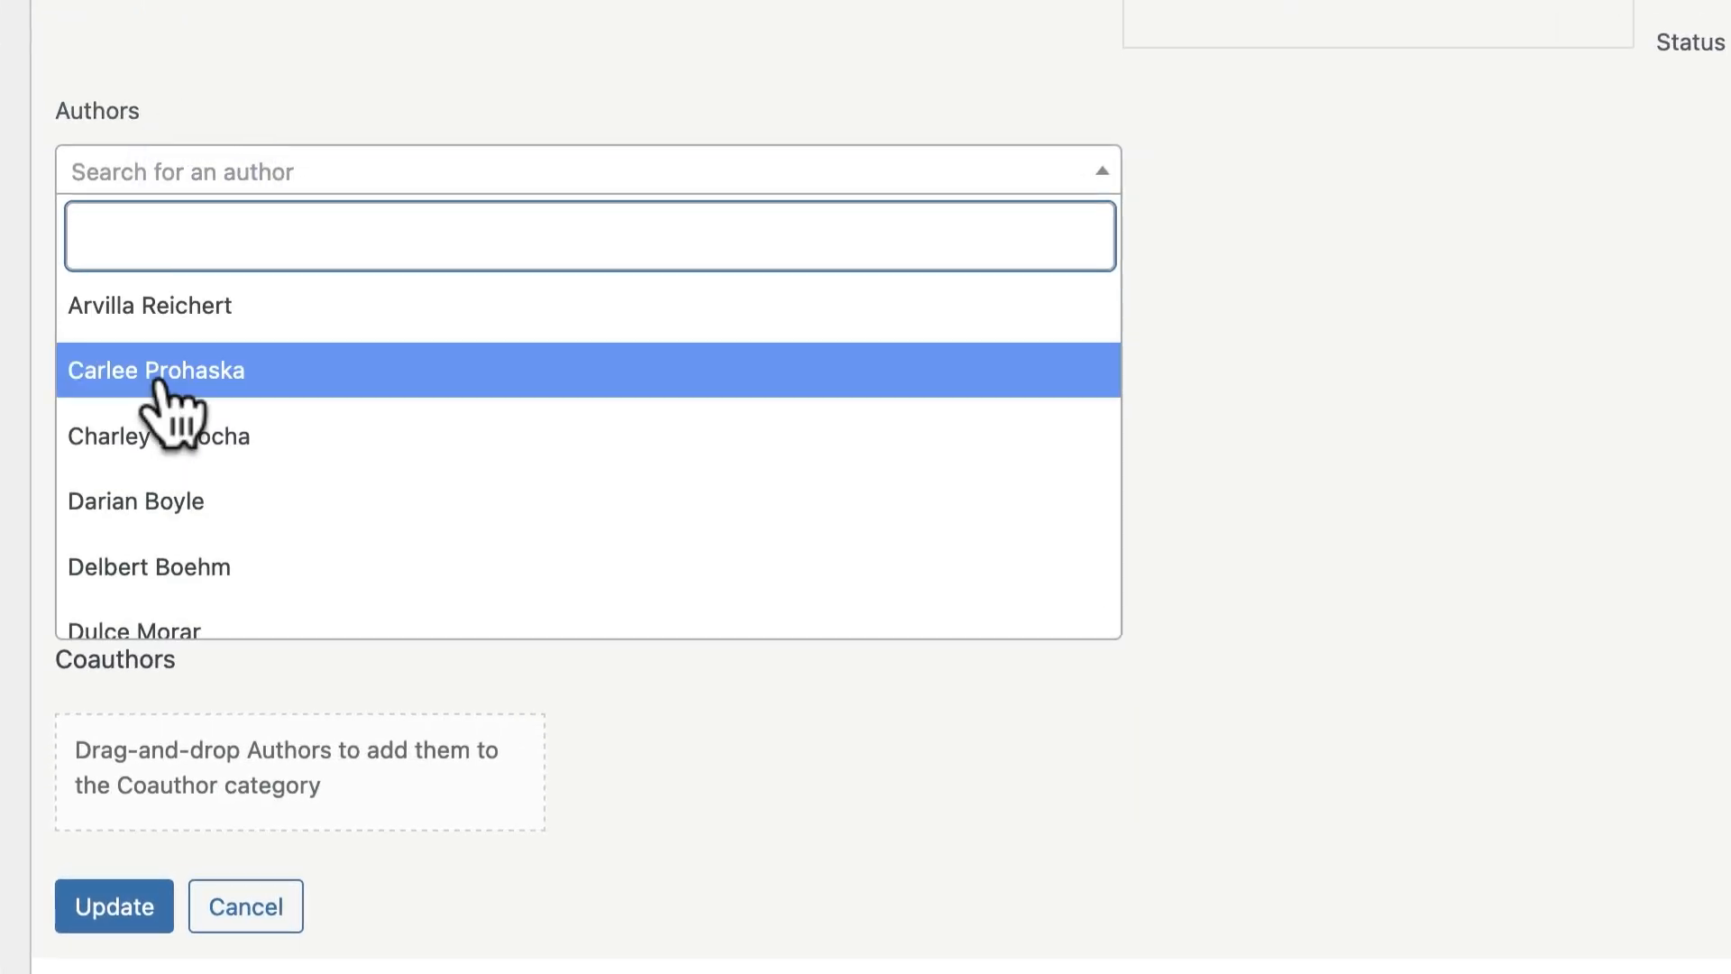
pyautogui.click(164, 377)
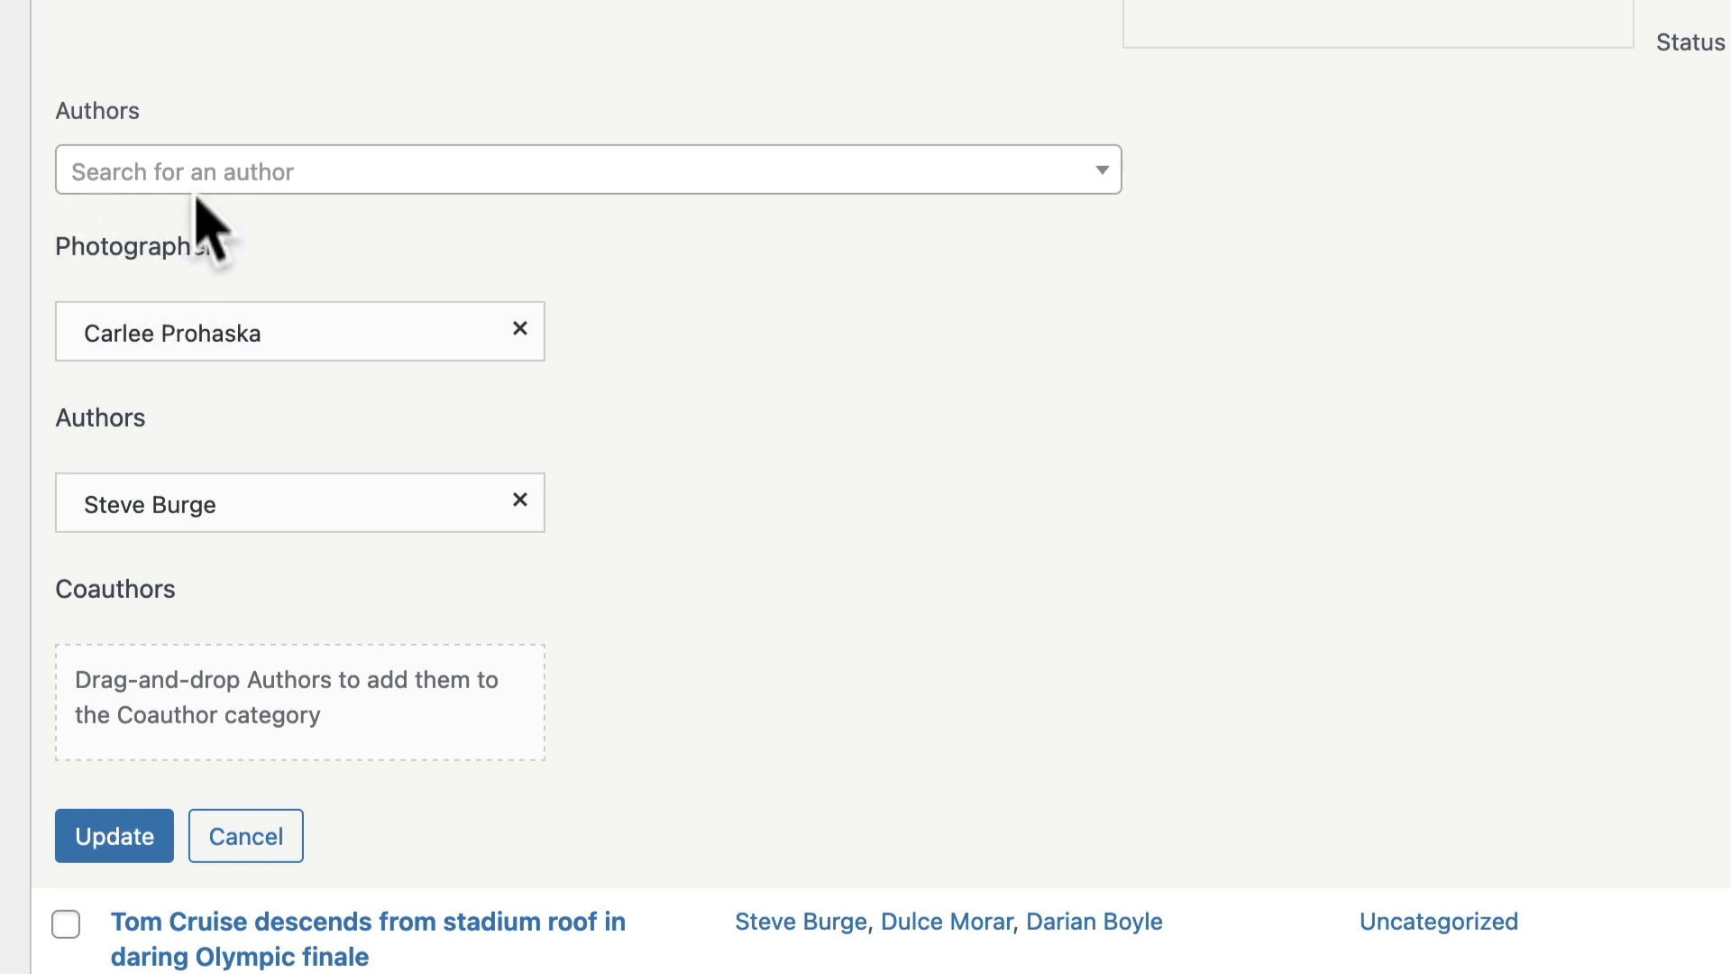
# Add another author to the post and move both that person and the original author into the Coauthors category
pyautogui.click(195, 185)
pyautogui.click(170, 449)
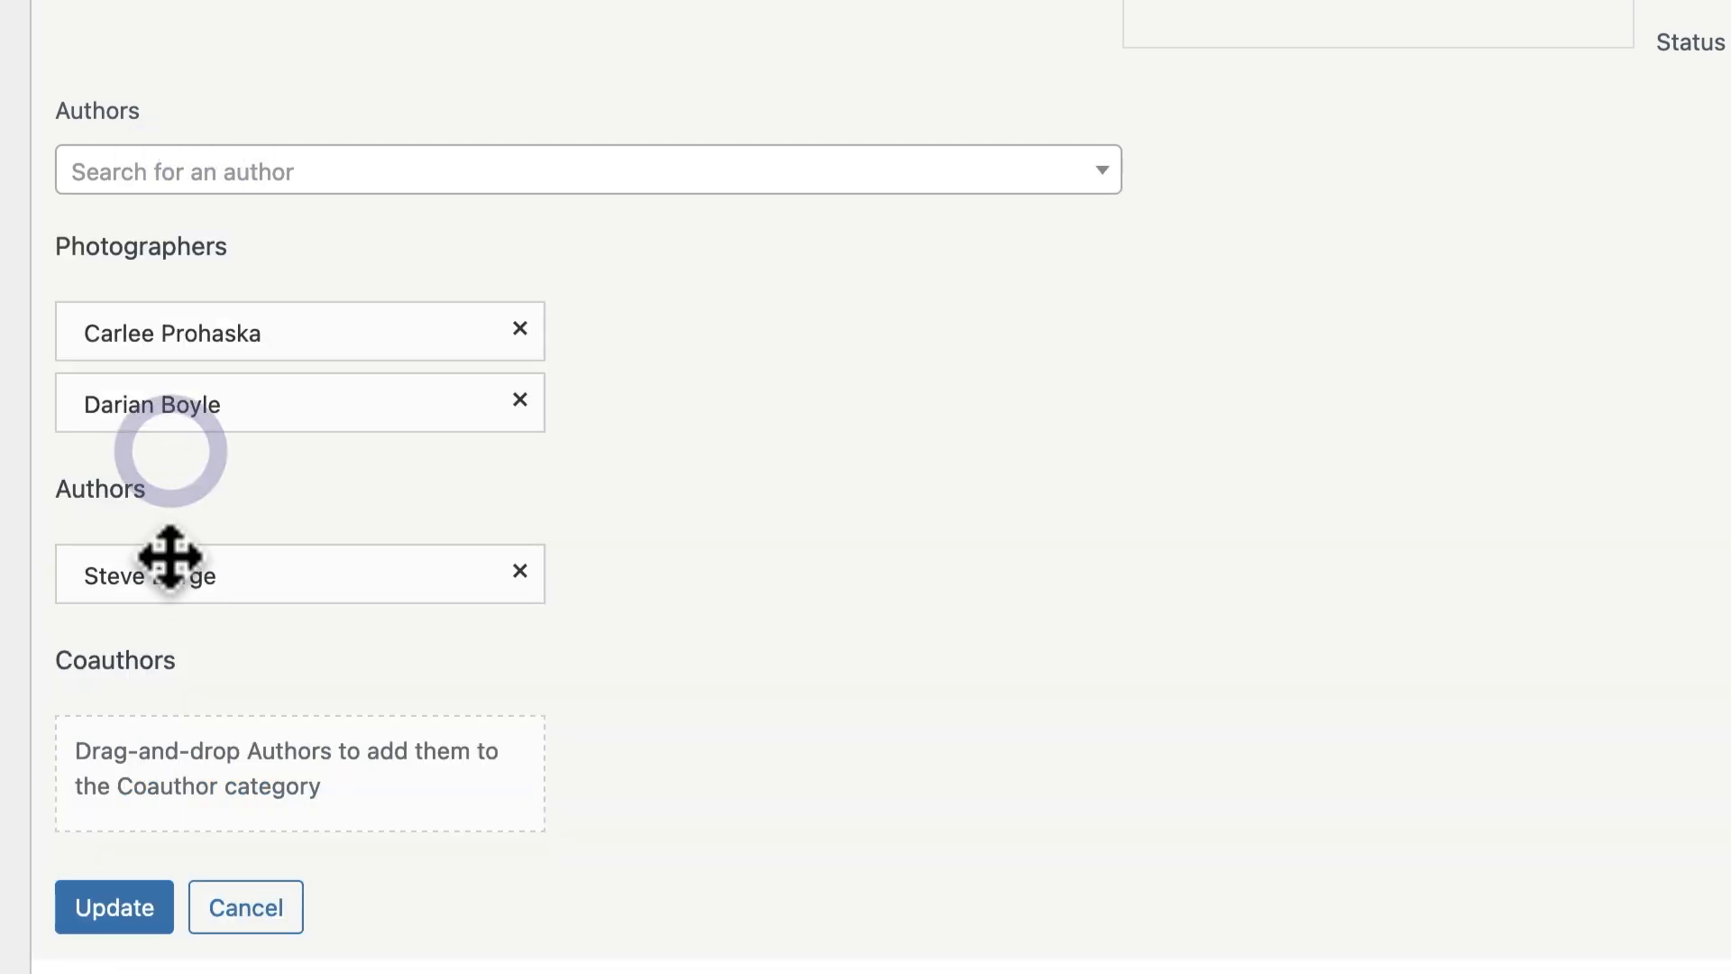
pyautogui.moveTo(170, 400); pyautogui.dragTo(148, 722)
pyautogui.moveTo(174, 502); pyautogui.dragTo(182, 577)
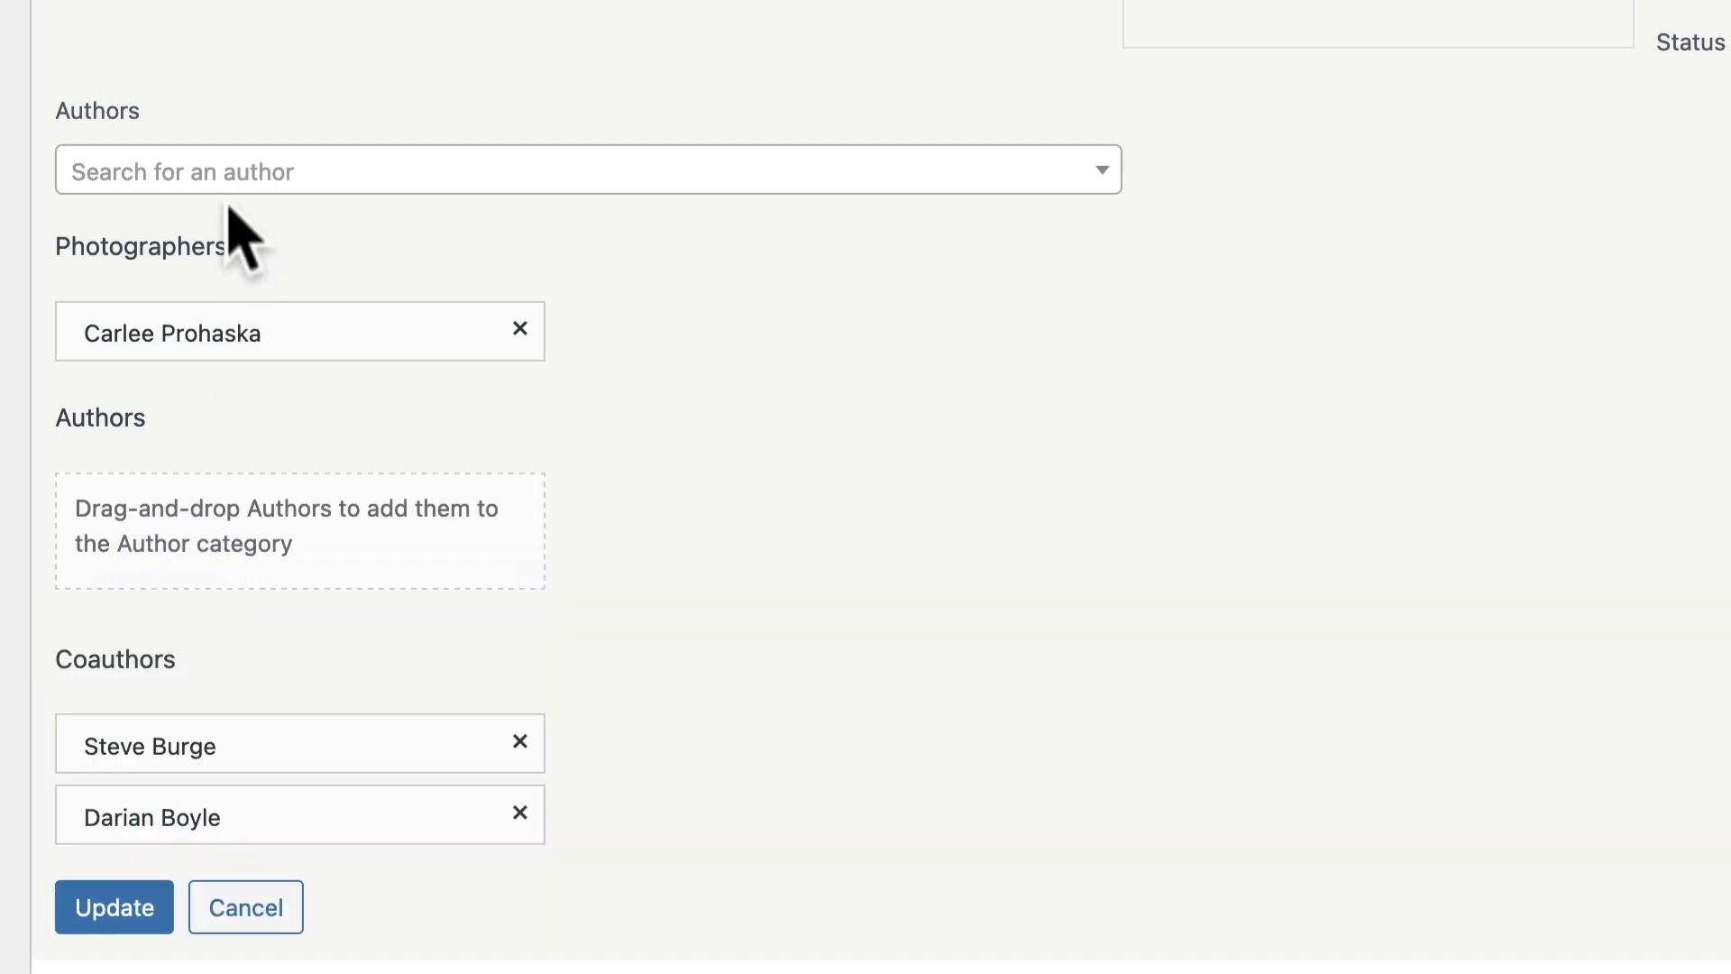
# Add one more author to the post, move that person into the empty Authors category and update the post
pyautogui.click(221, 171)
pyautogui.click(192, 370)
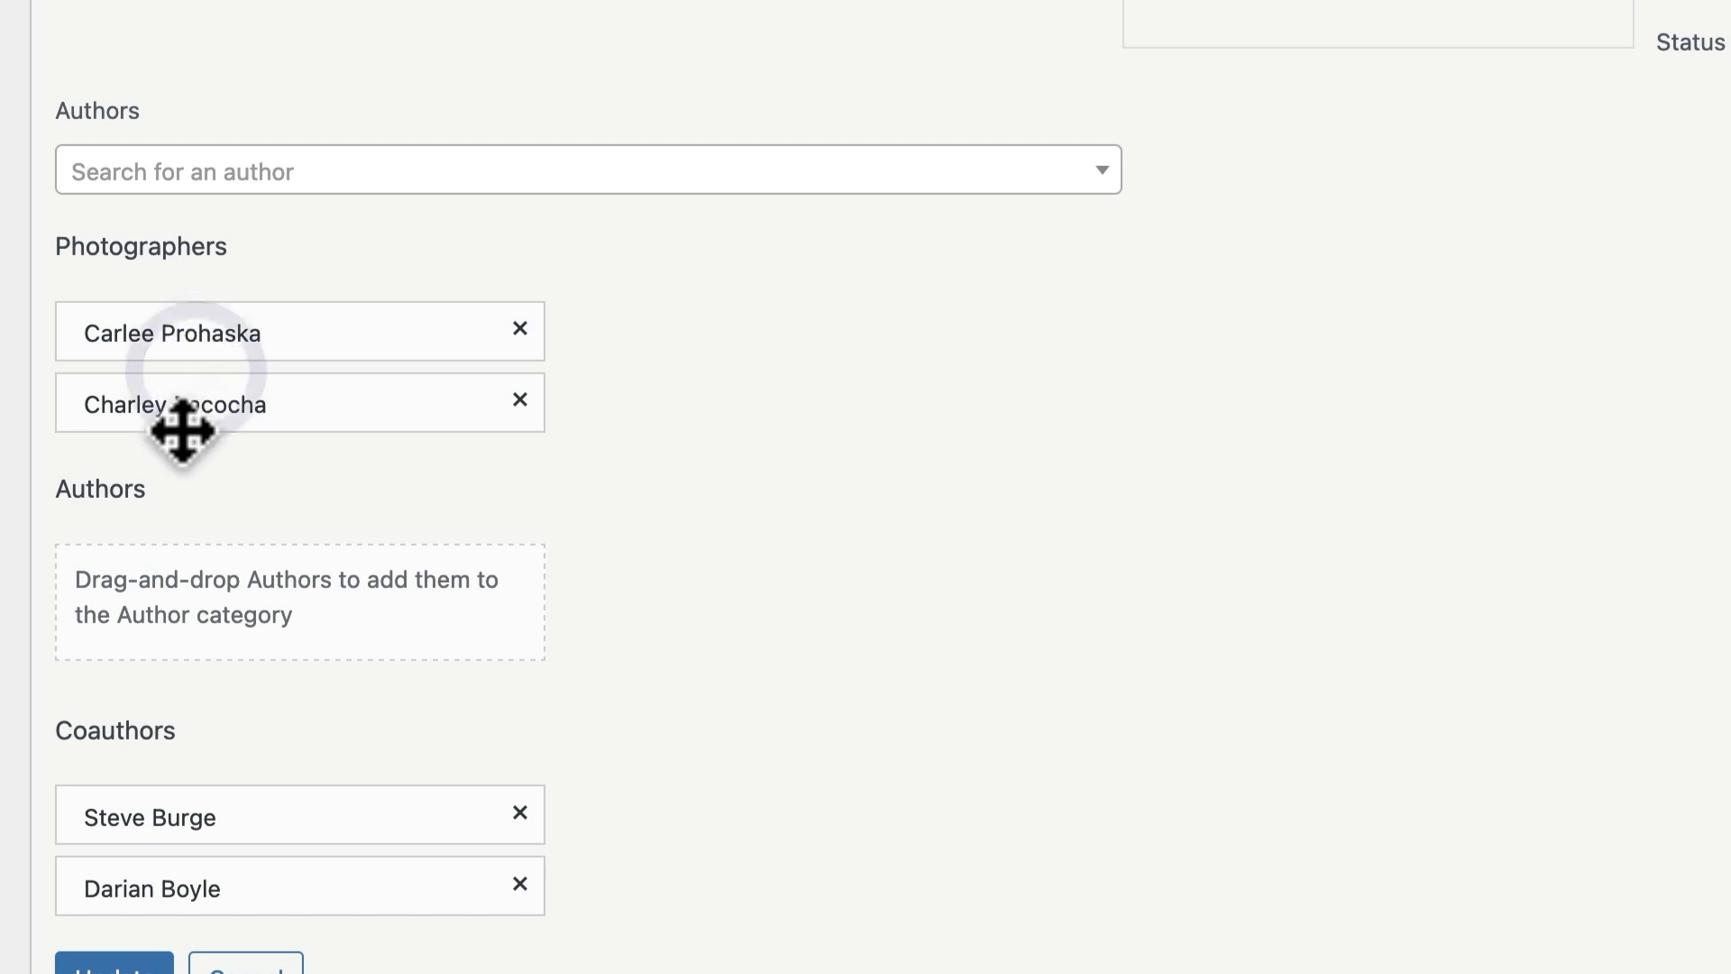
pyautogui.moveTo(186, 402); pyautogui.dragTo(180, 575)
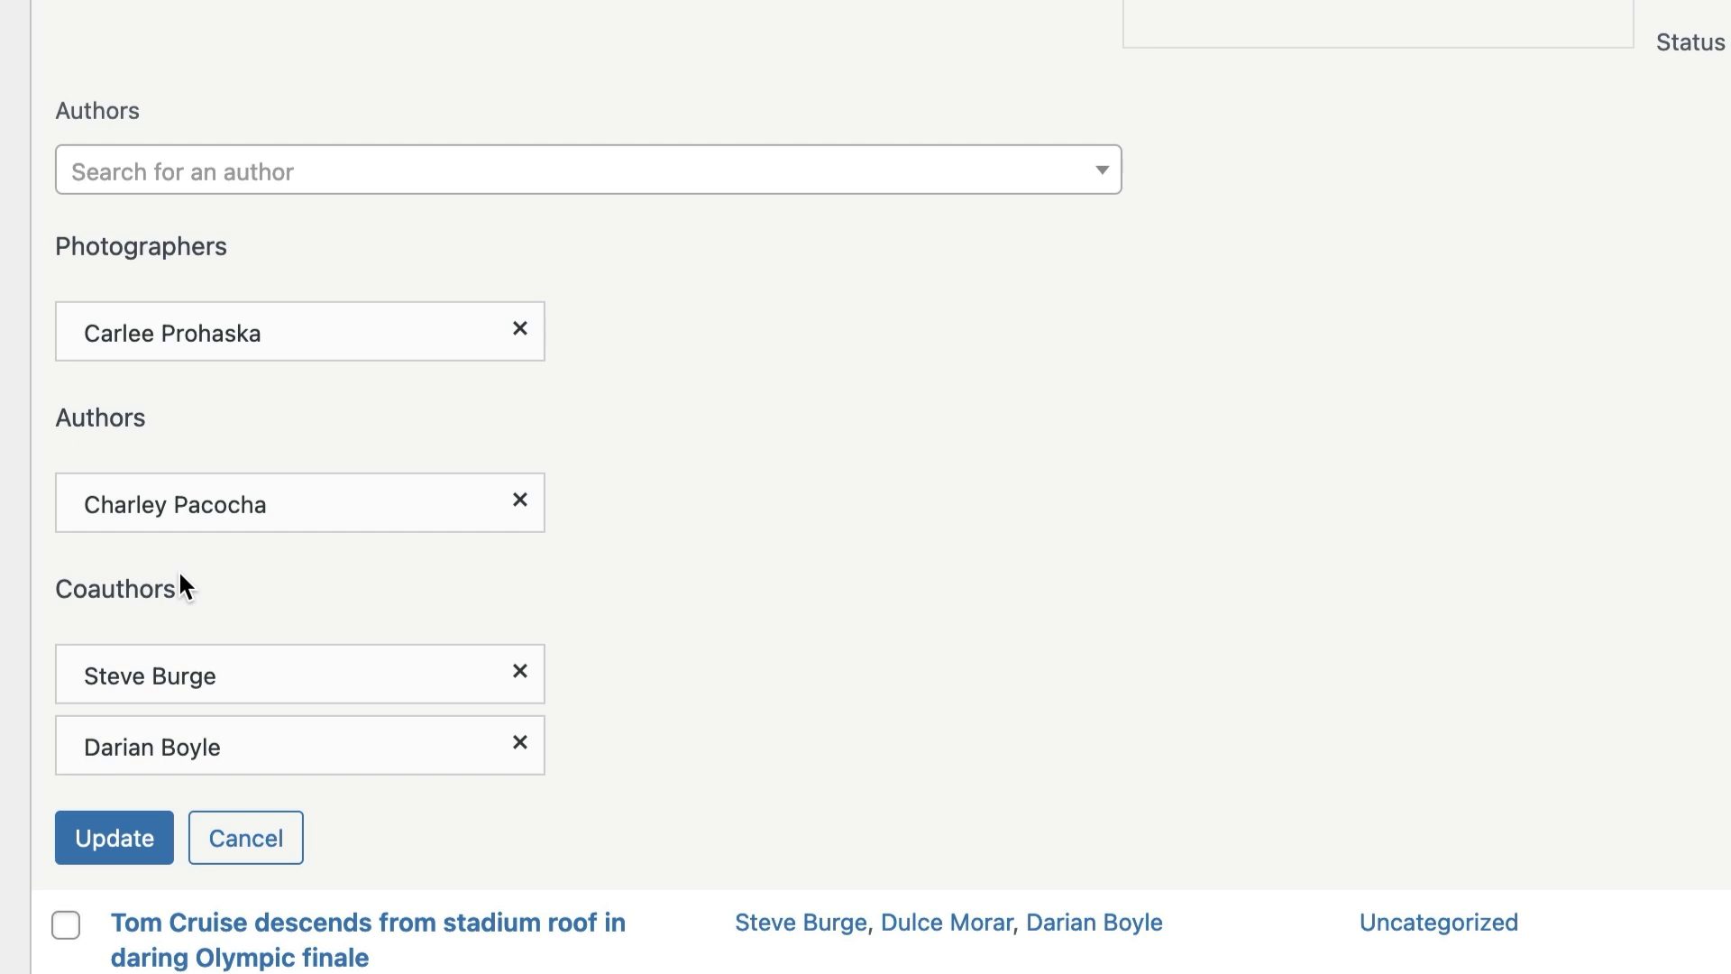
pyautogui.click(100, 837)
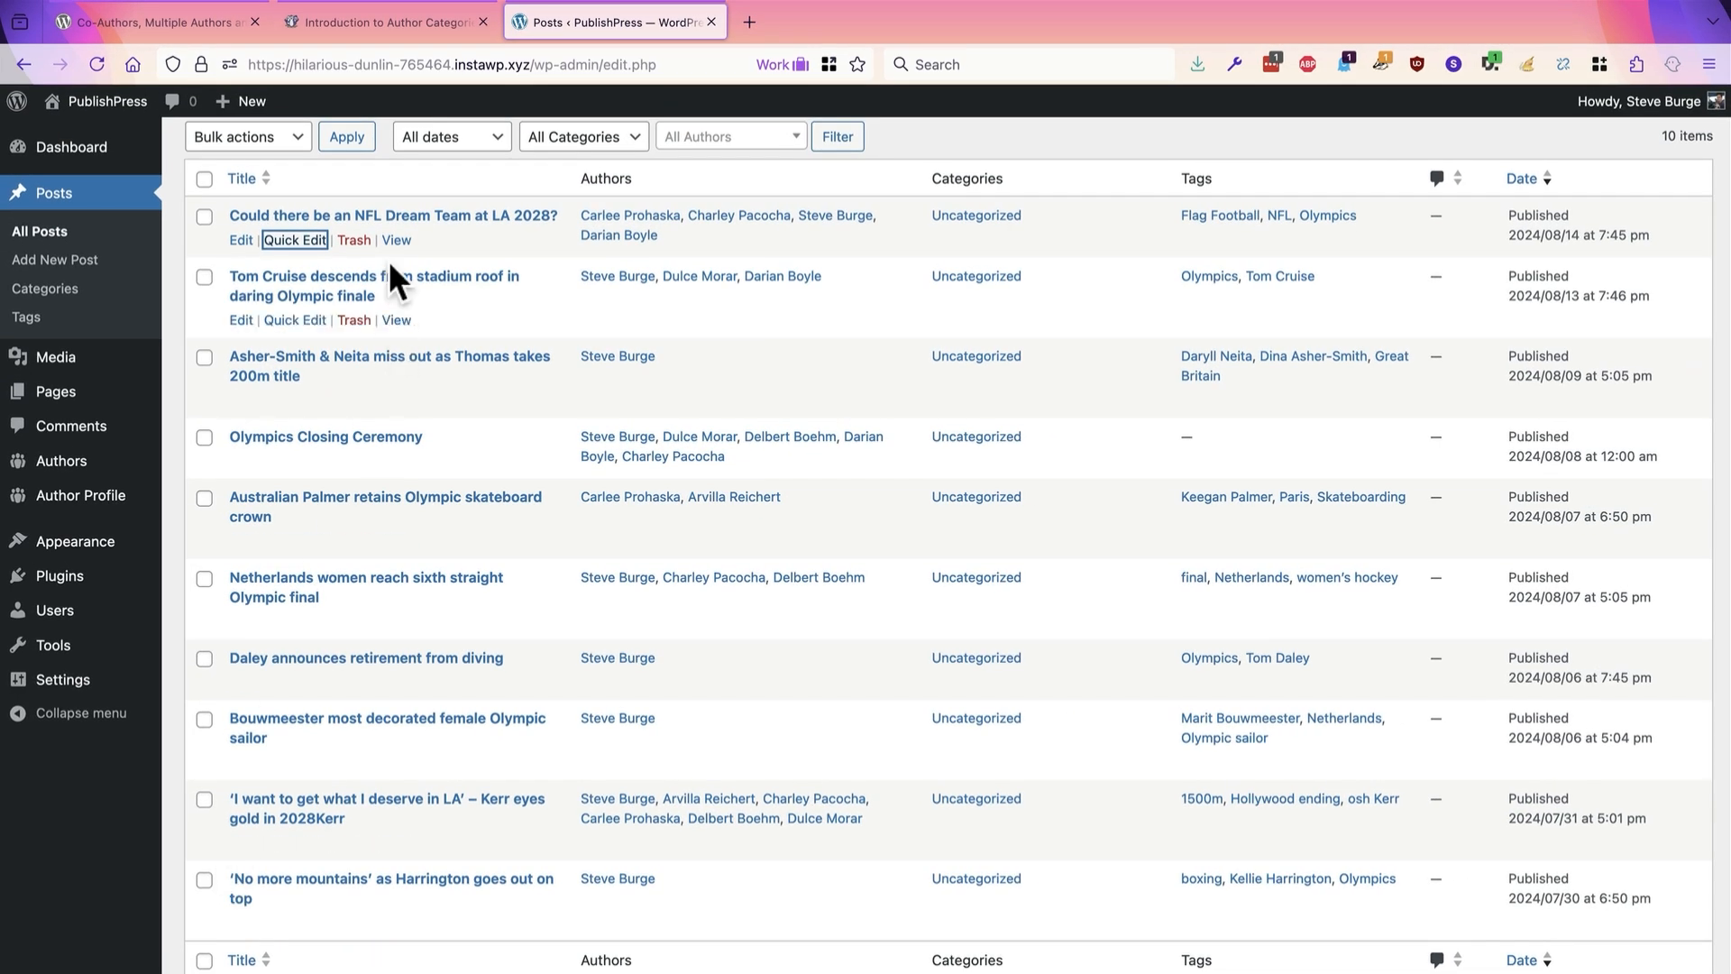
# View the NFL Dream Team post in a new tab and examine the author boxes below the article
pyautogui.rightClick(396, 242)
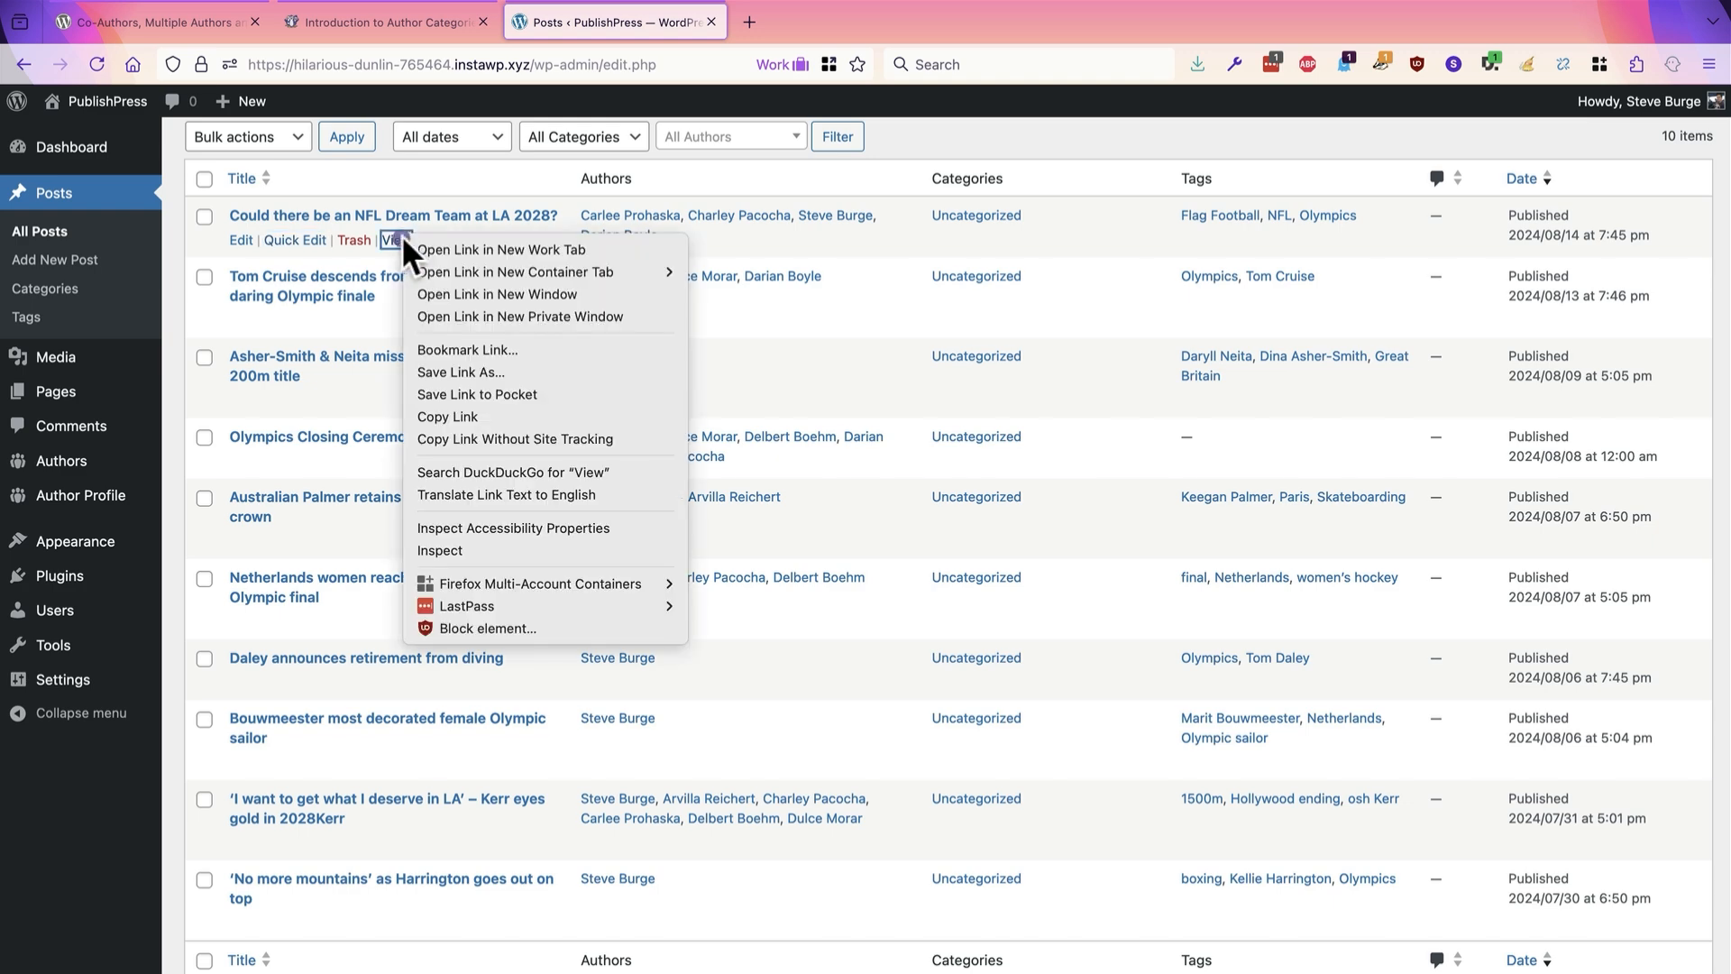
pyautogui.click(418, 245)
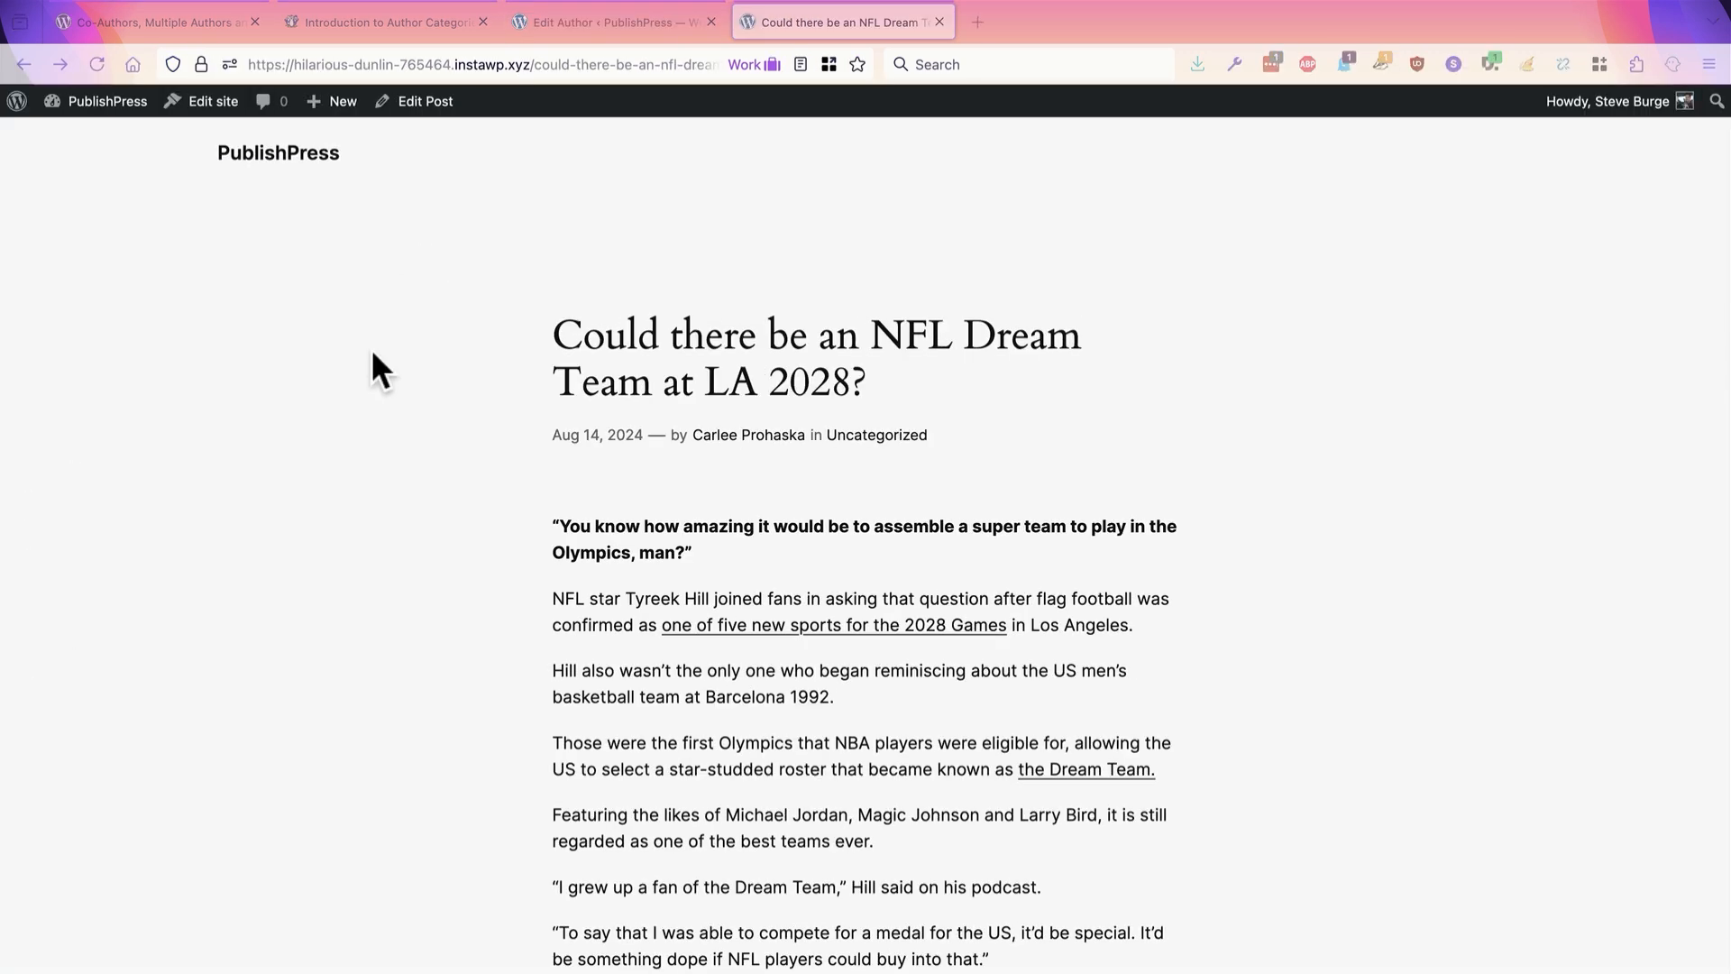
pyautogui.scroll(-3, 371, 348)
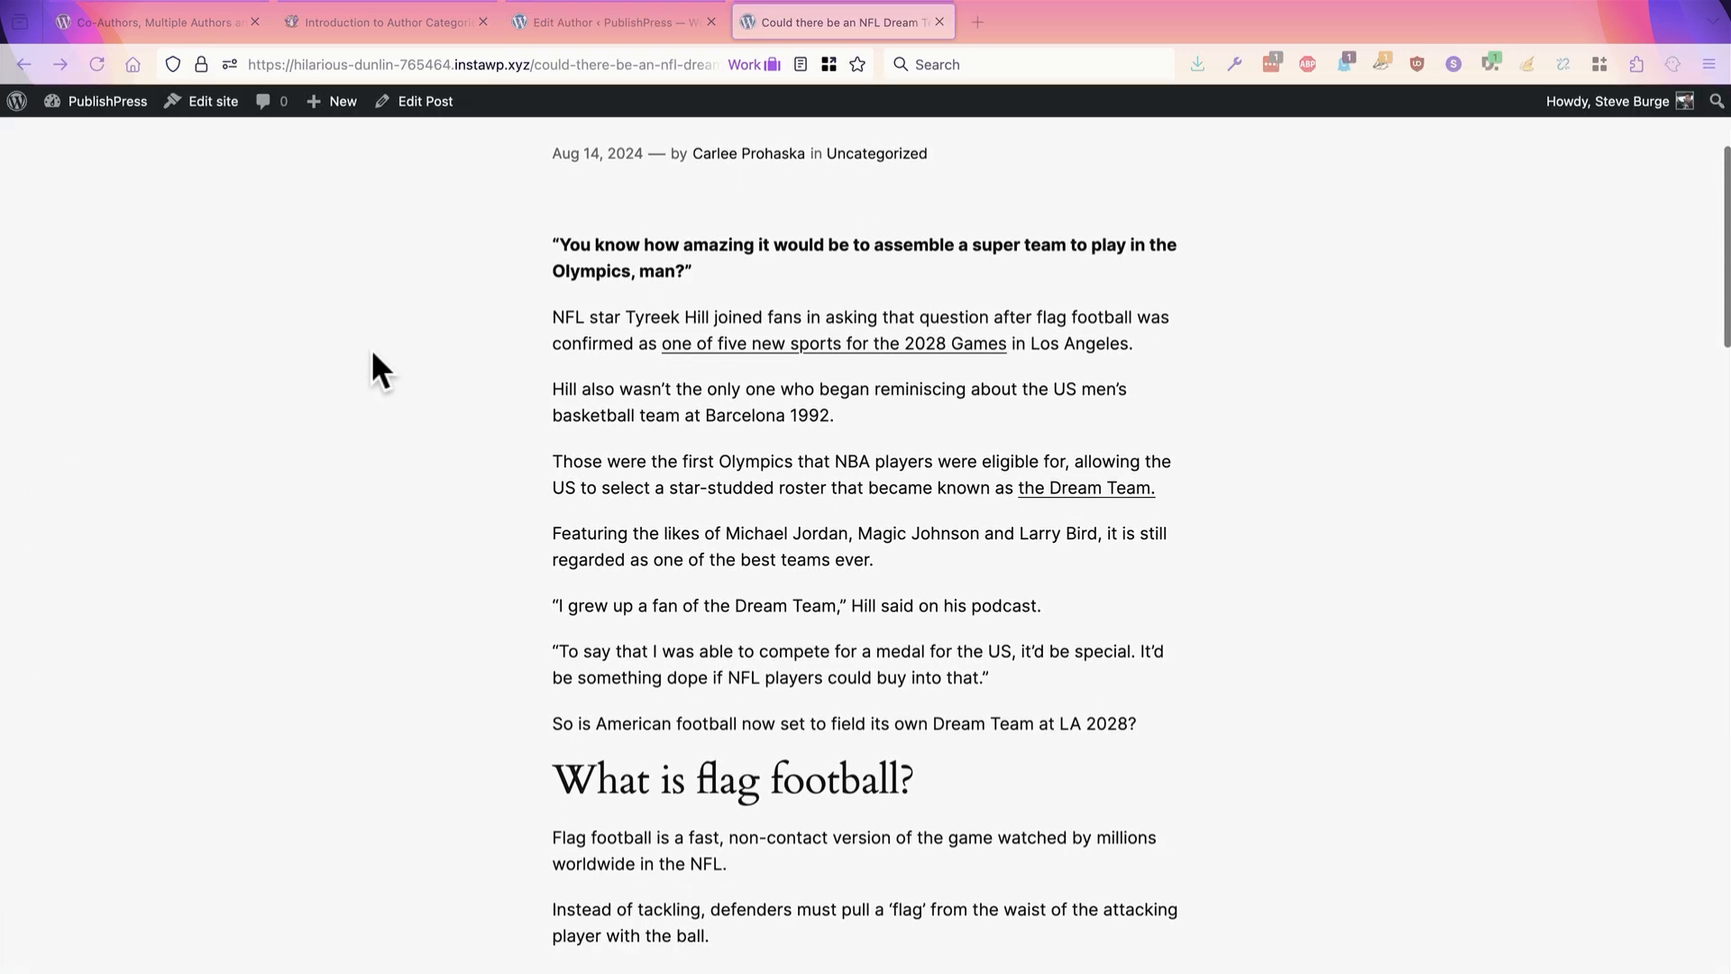
pyautogui.scroll(-10, 371, 353)
pyautogui.scroll(-6, 372, 354)
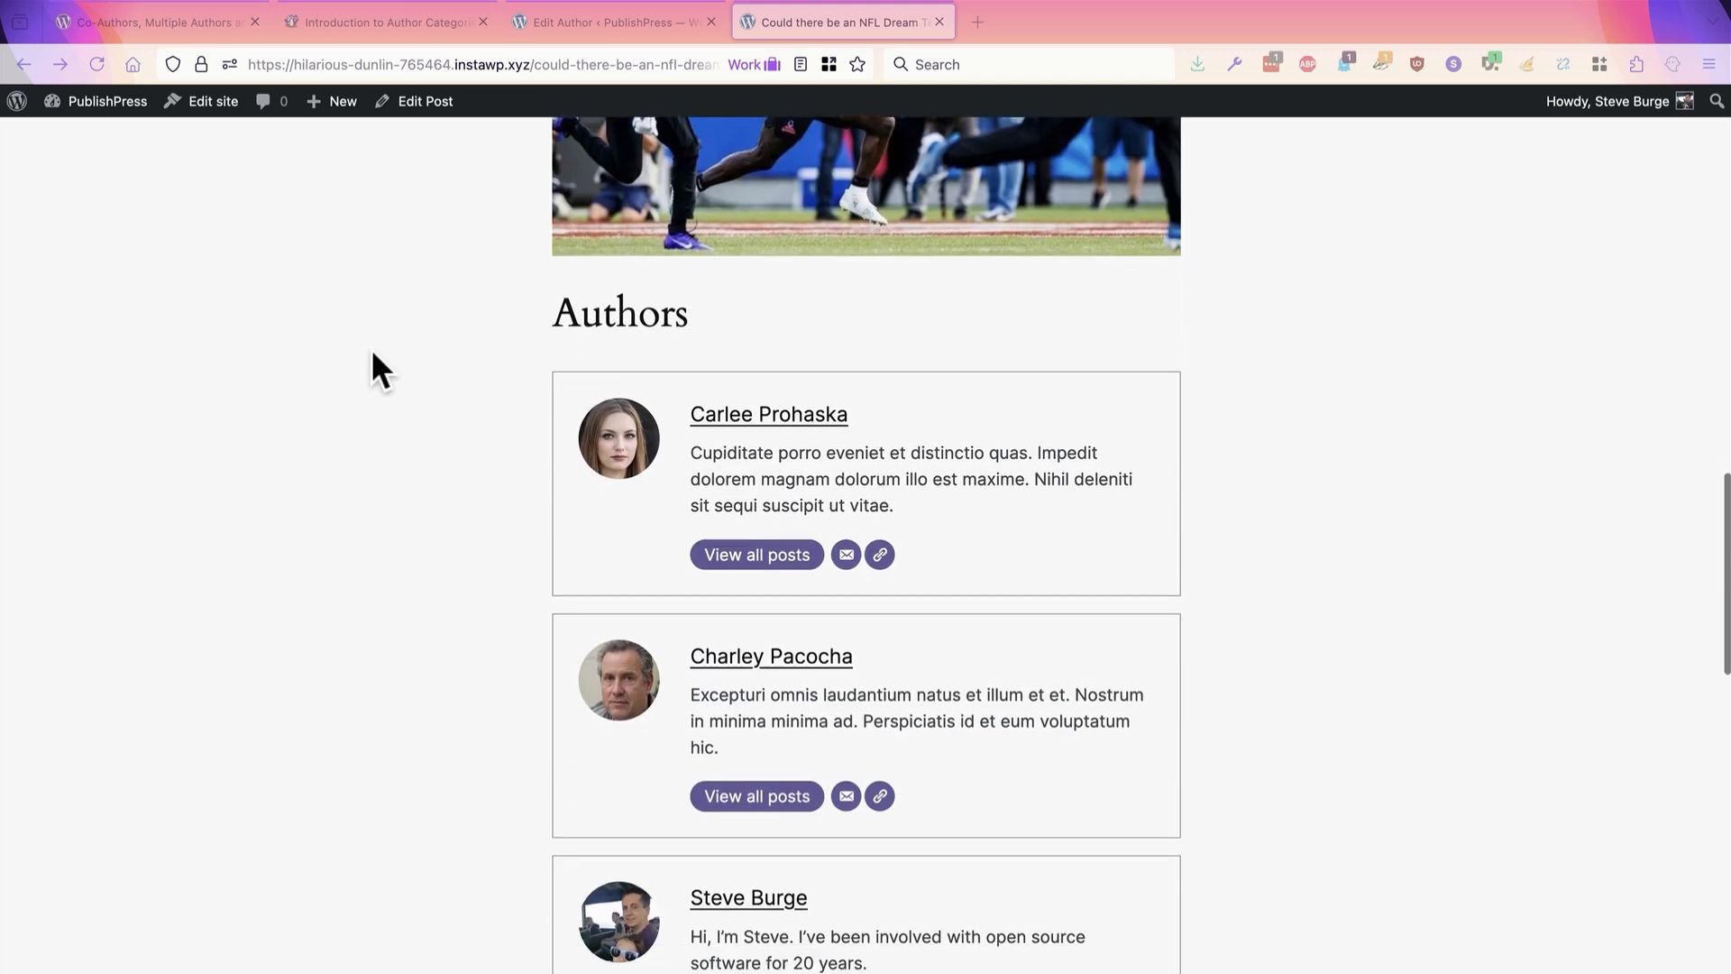
pyautogui.scroll(-1, 370, 348)
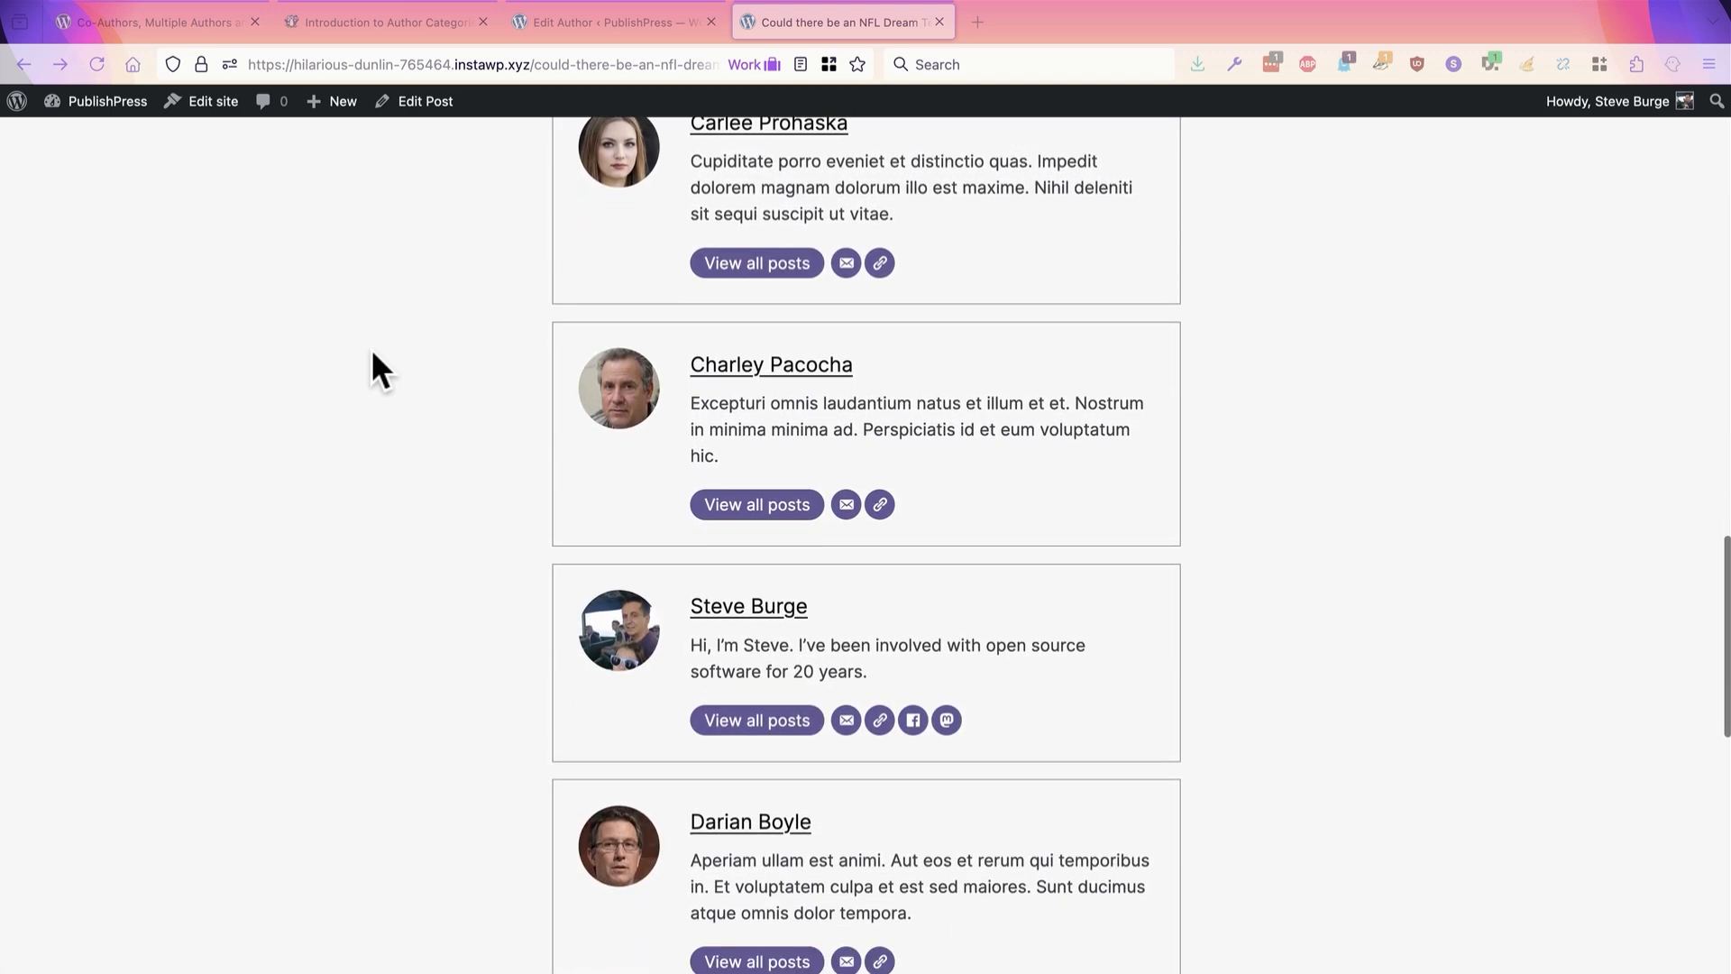
pyautogui.scroll(1, 372, 349)
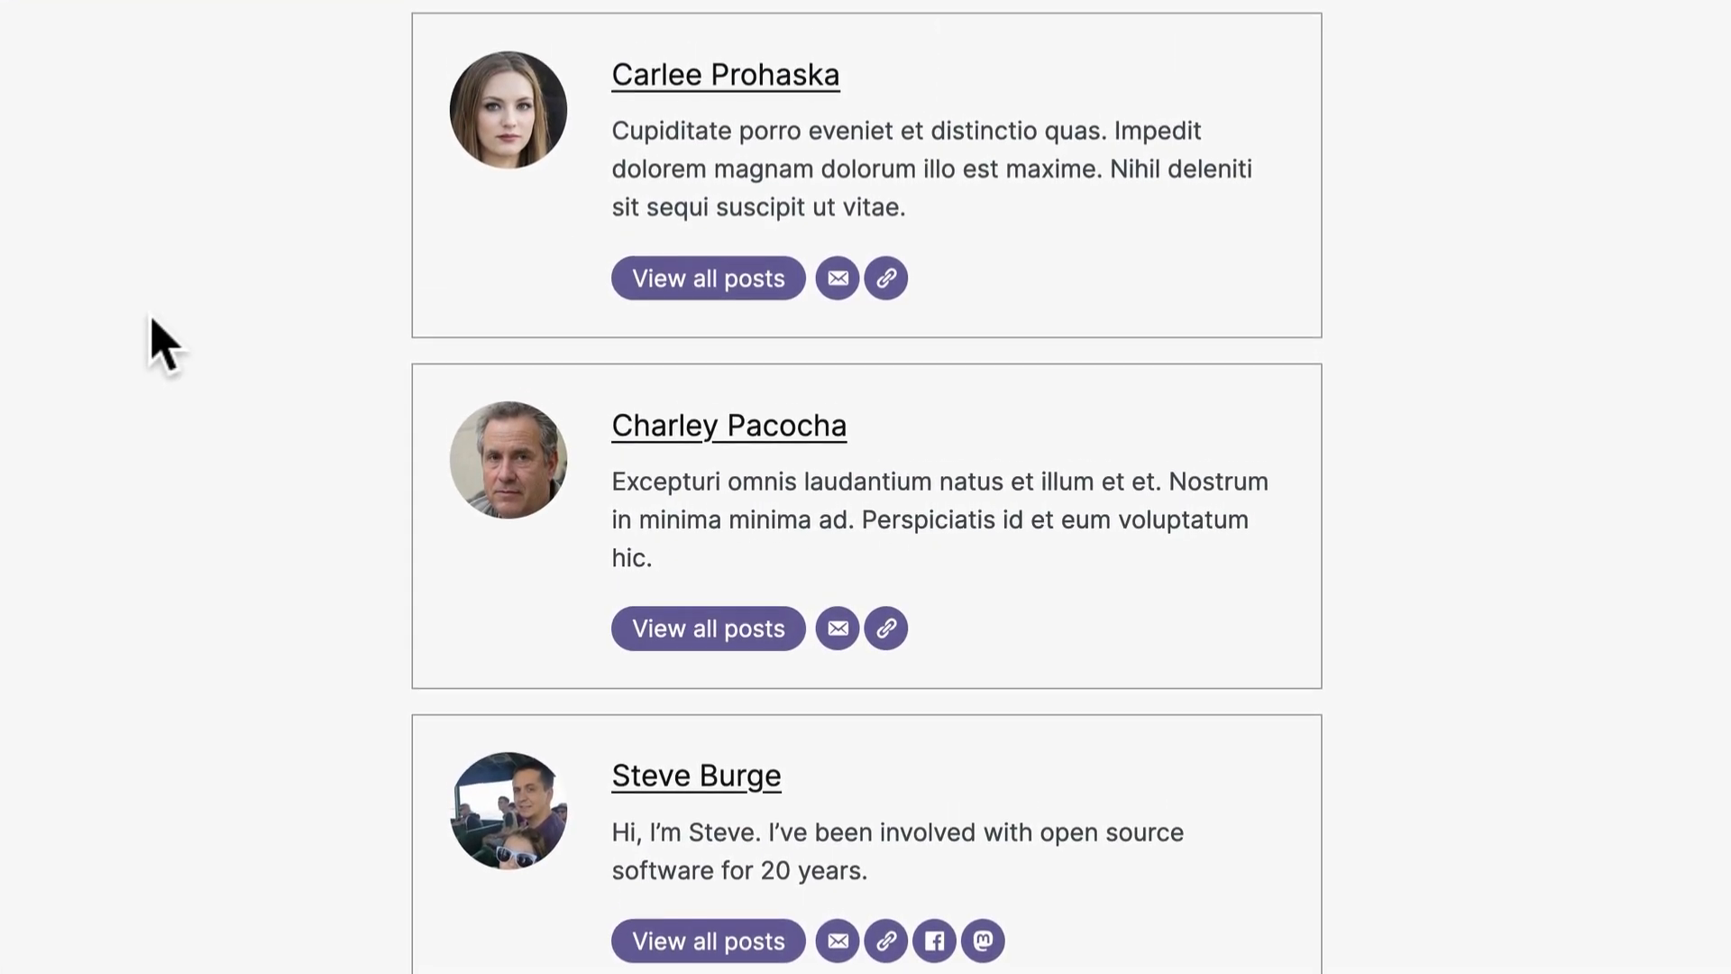
pyautogui.scroll(2, 163, 347)
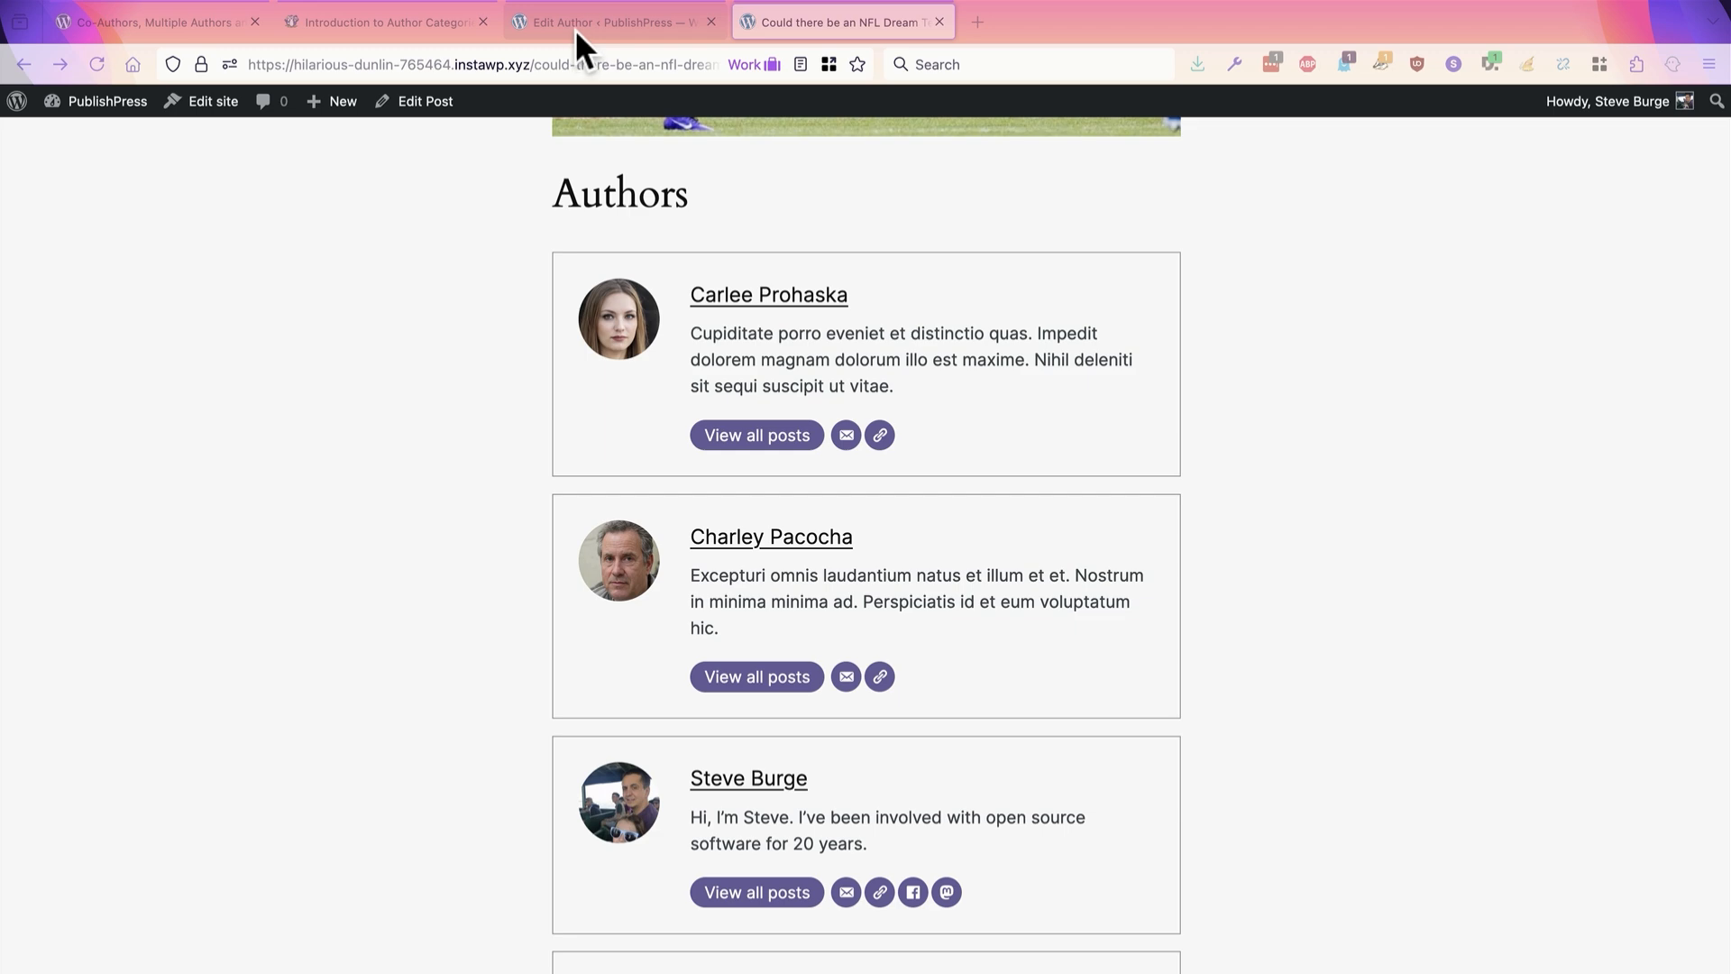
# Return to the WordPress admin, review the Author Boxes list and open the Boxed (Categories) box for editing
pyautogui.click(575, 29)
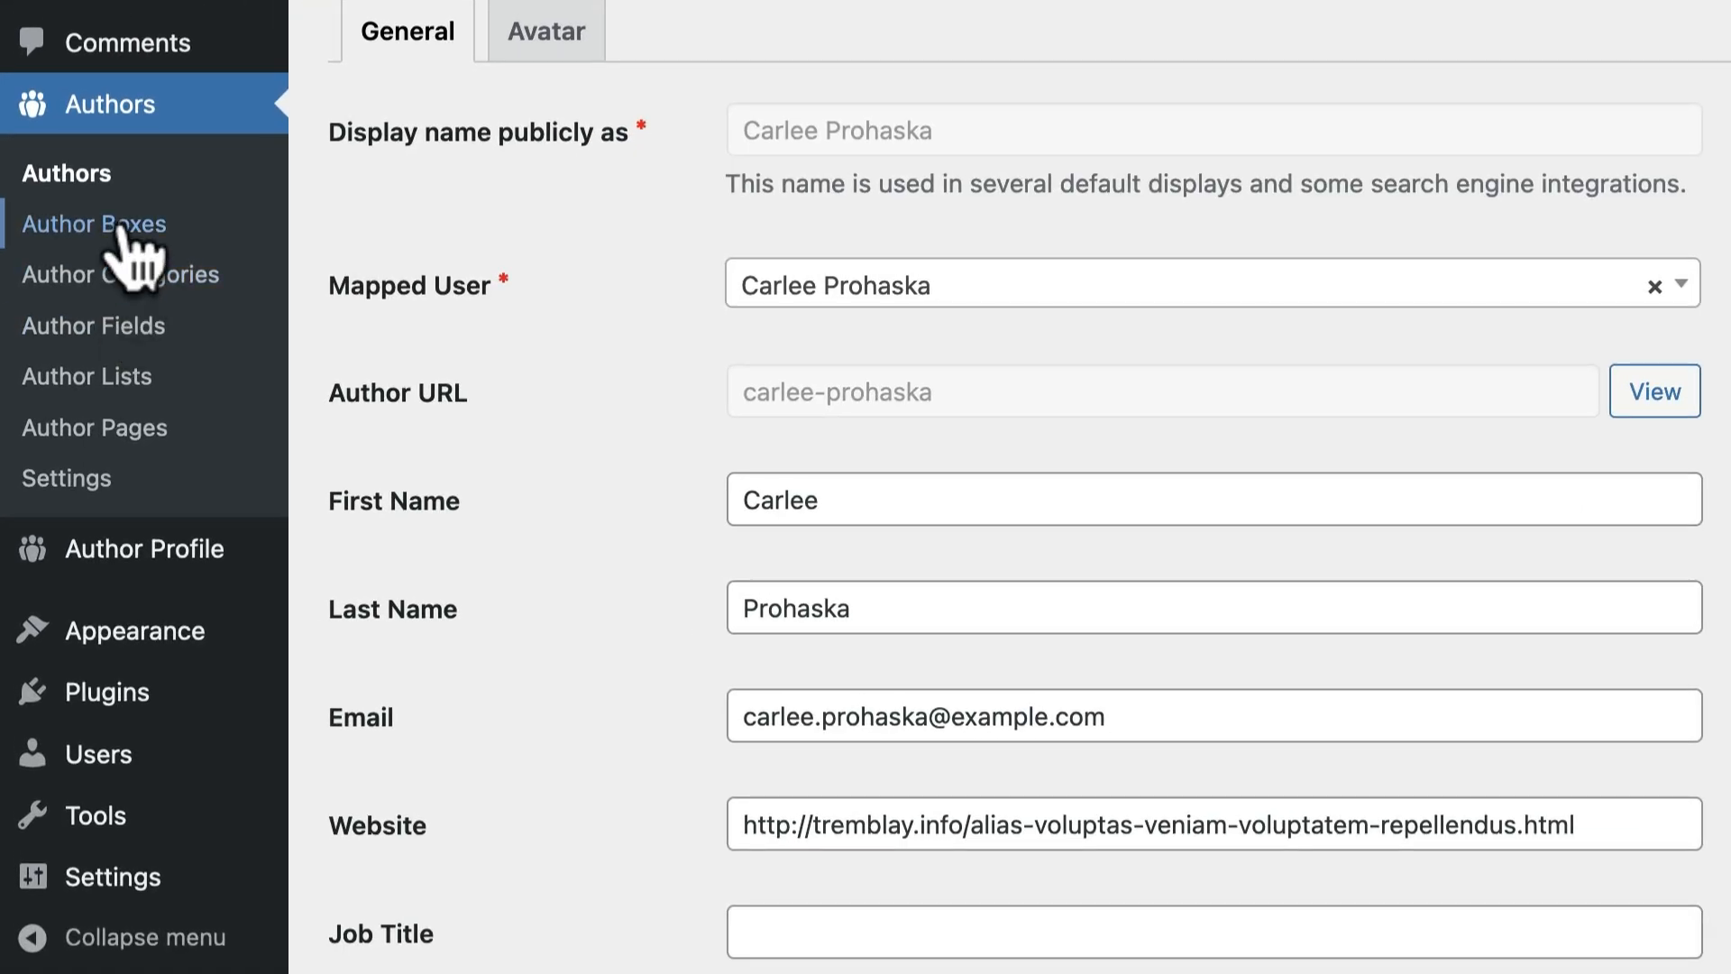
pyautogui.click(120, 230)
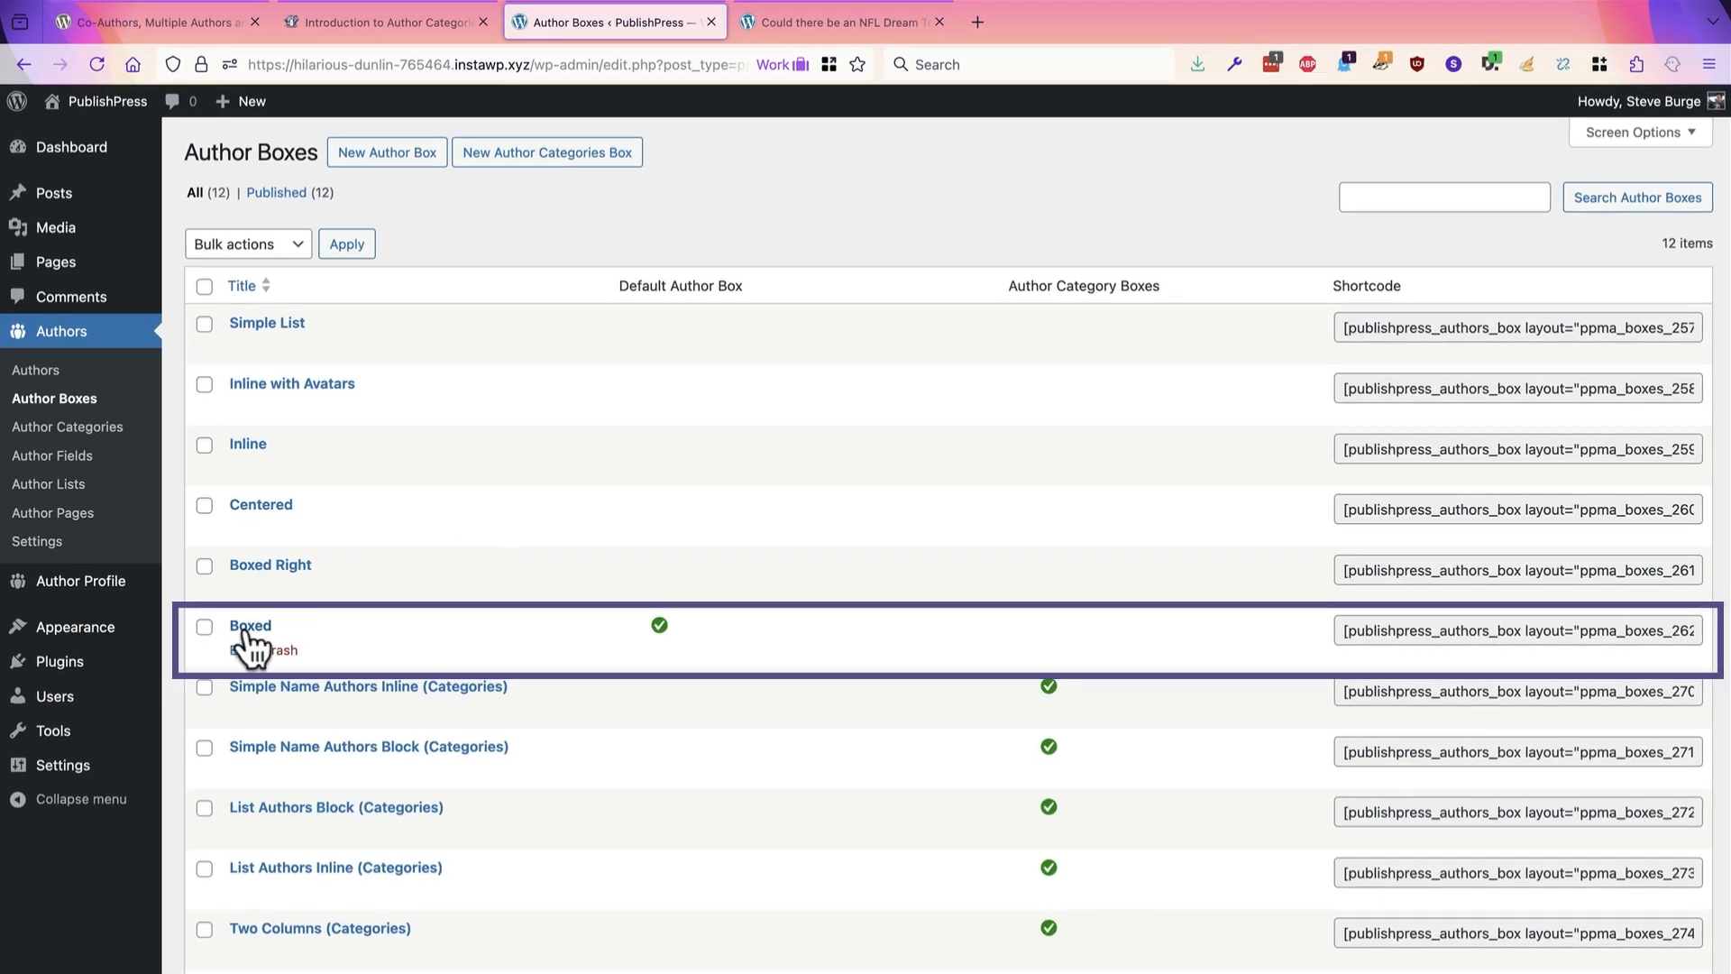
pyautogui.scroll(-1, 469, 581)
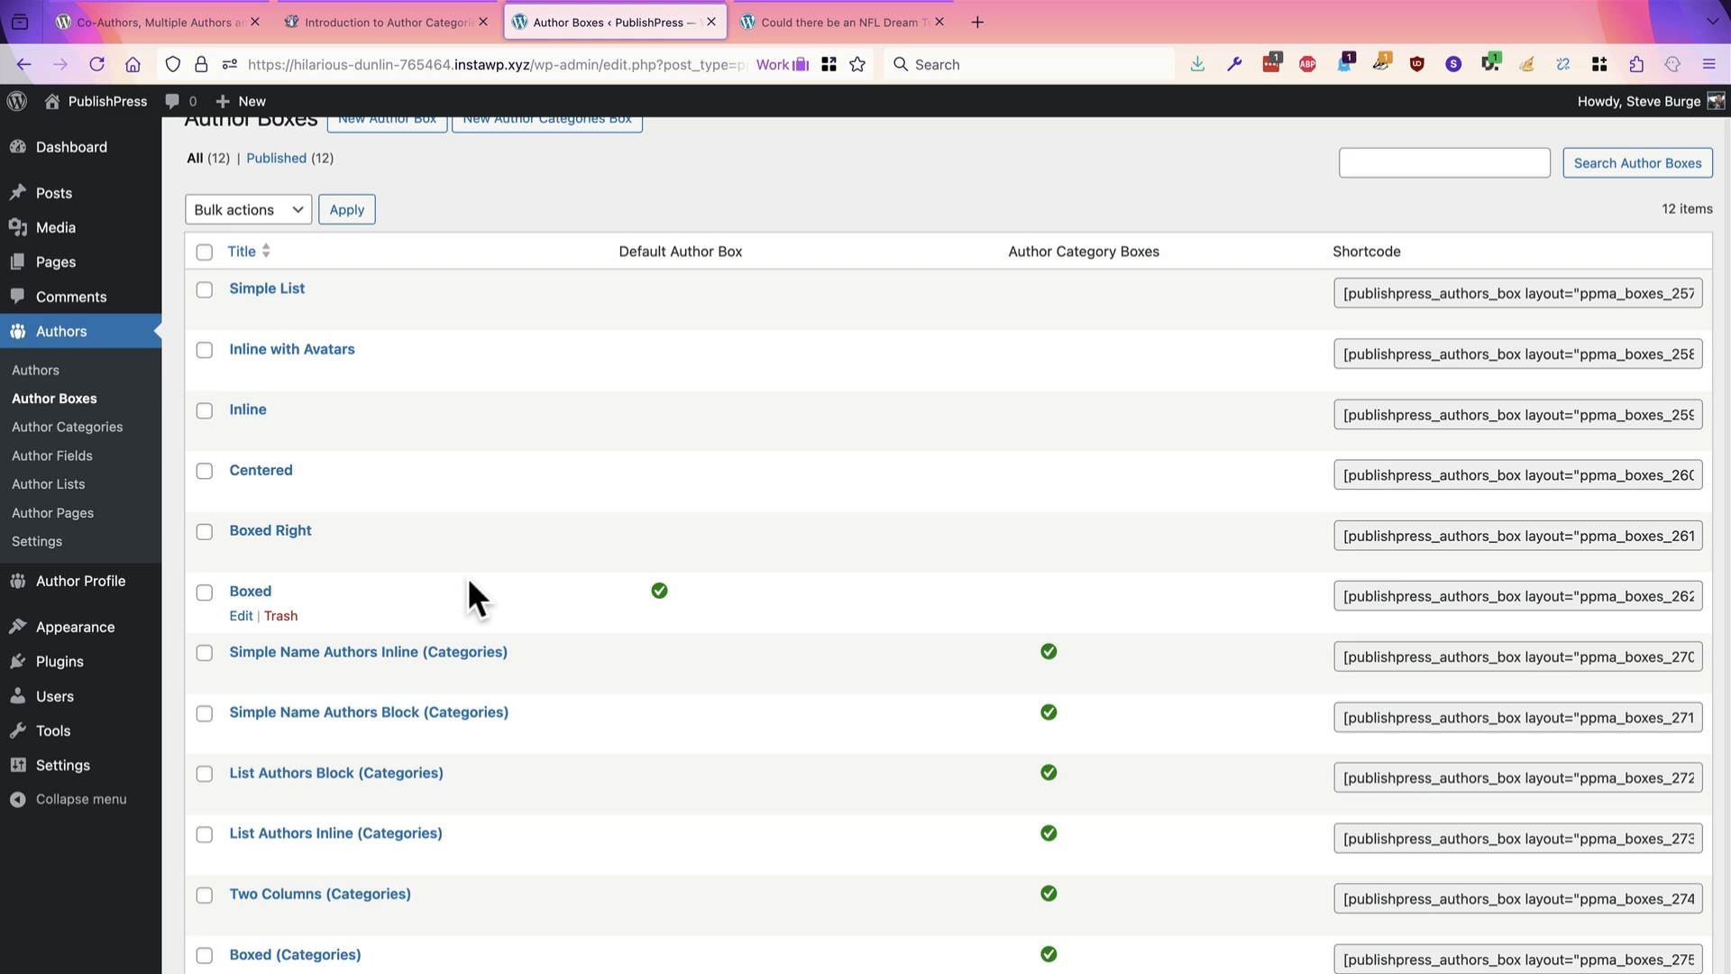
pyautogui.scroll(-2, 469, 585)
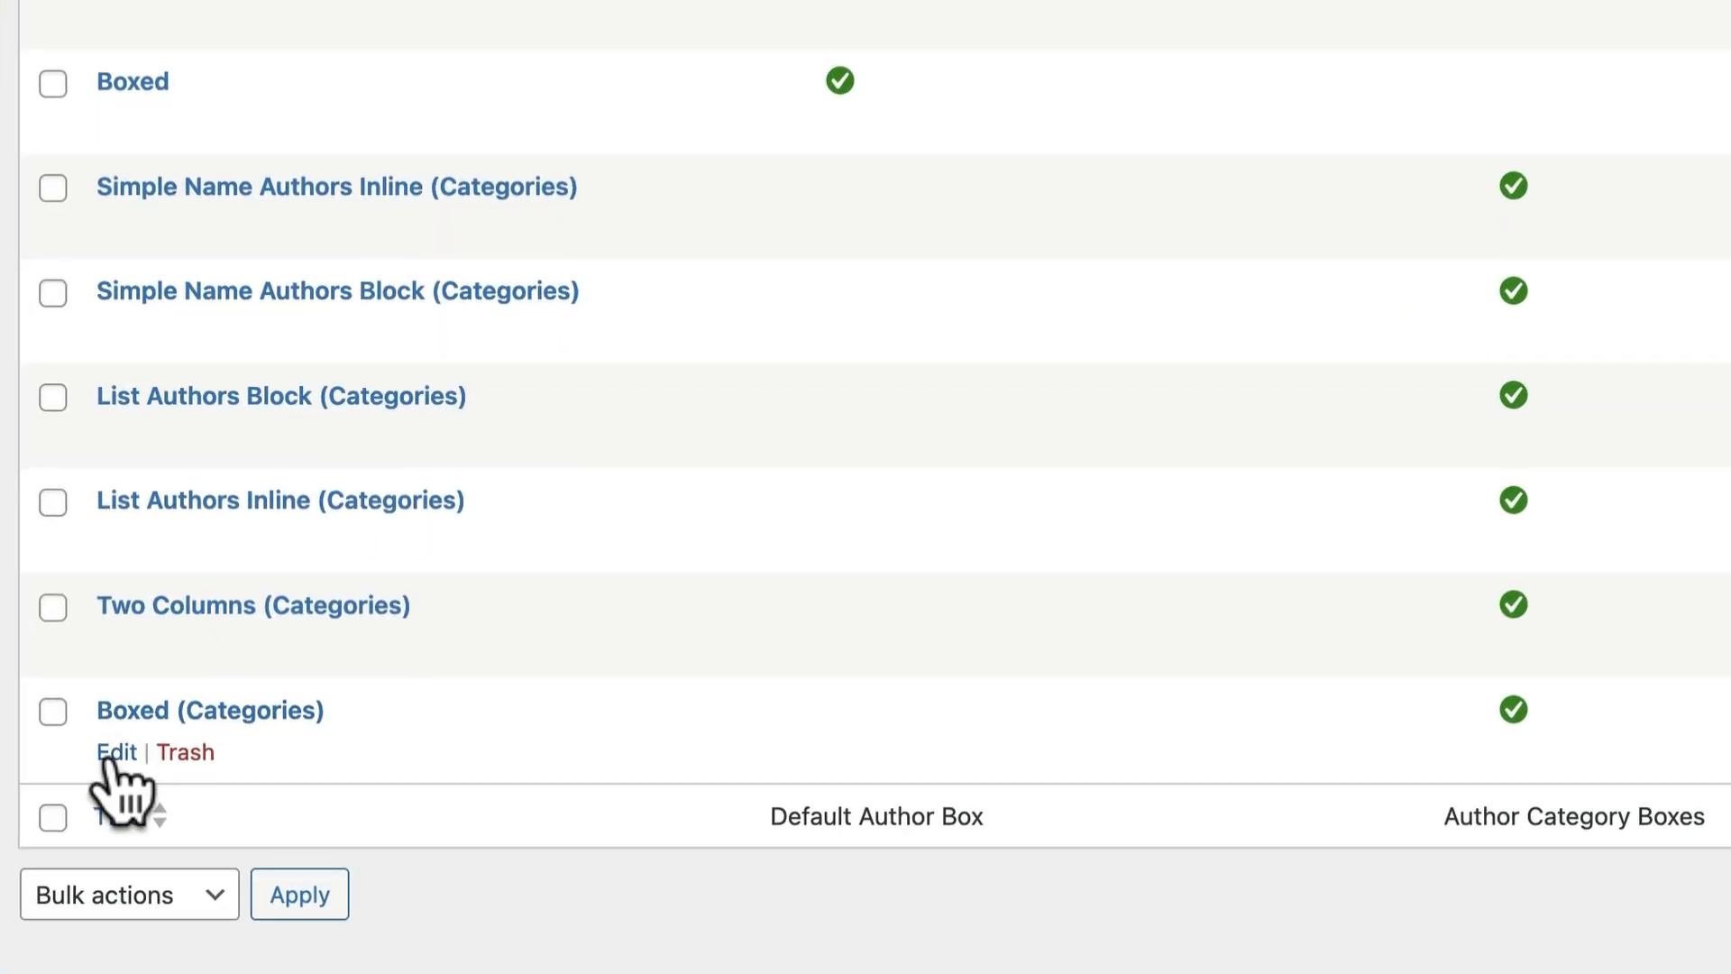
pyautogui.click(113, 755)
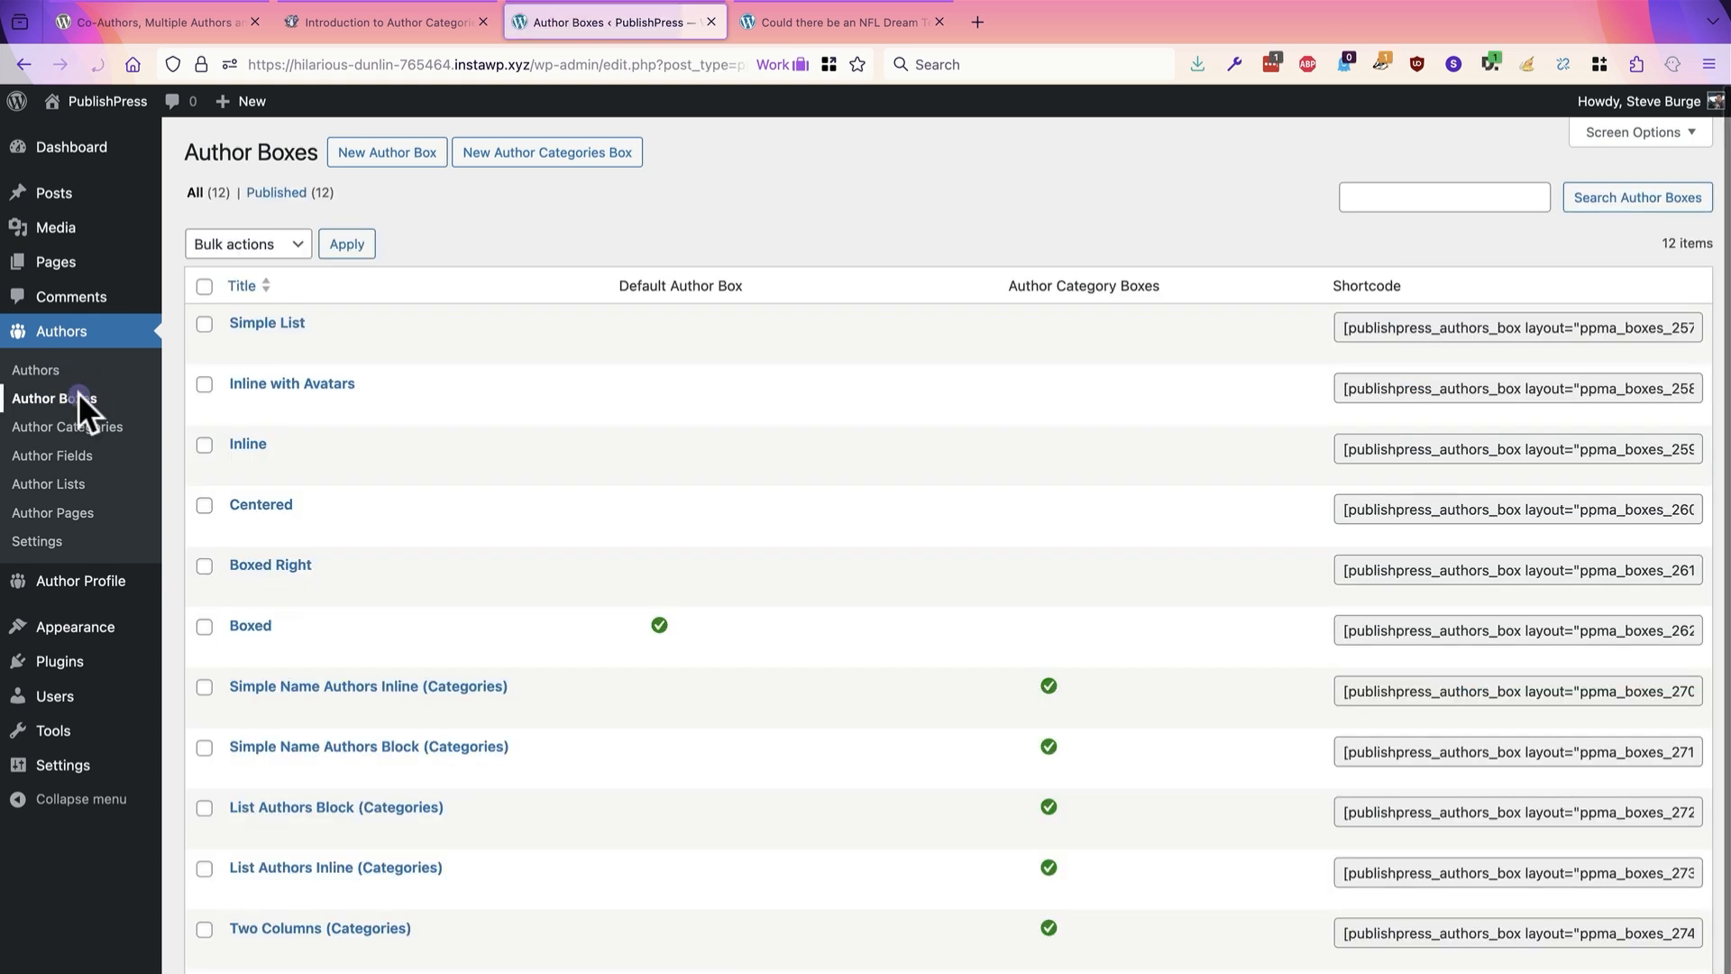
# Open the Two Columns (Categories) author box for editing from the Author Boxes list
pyautogui.scroll(-2, 201, 657)
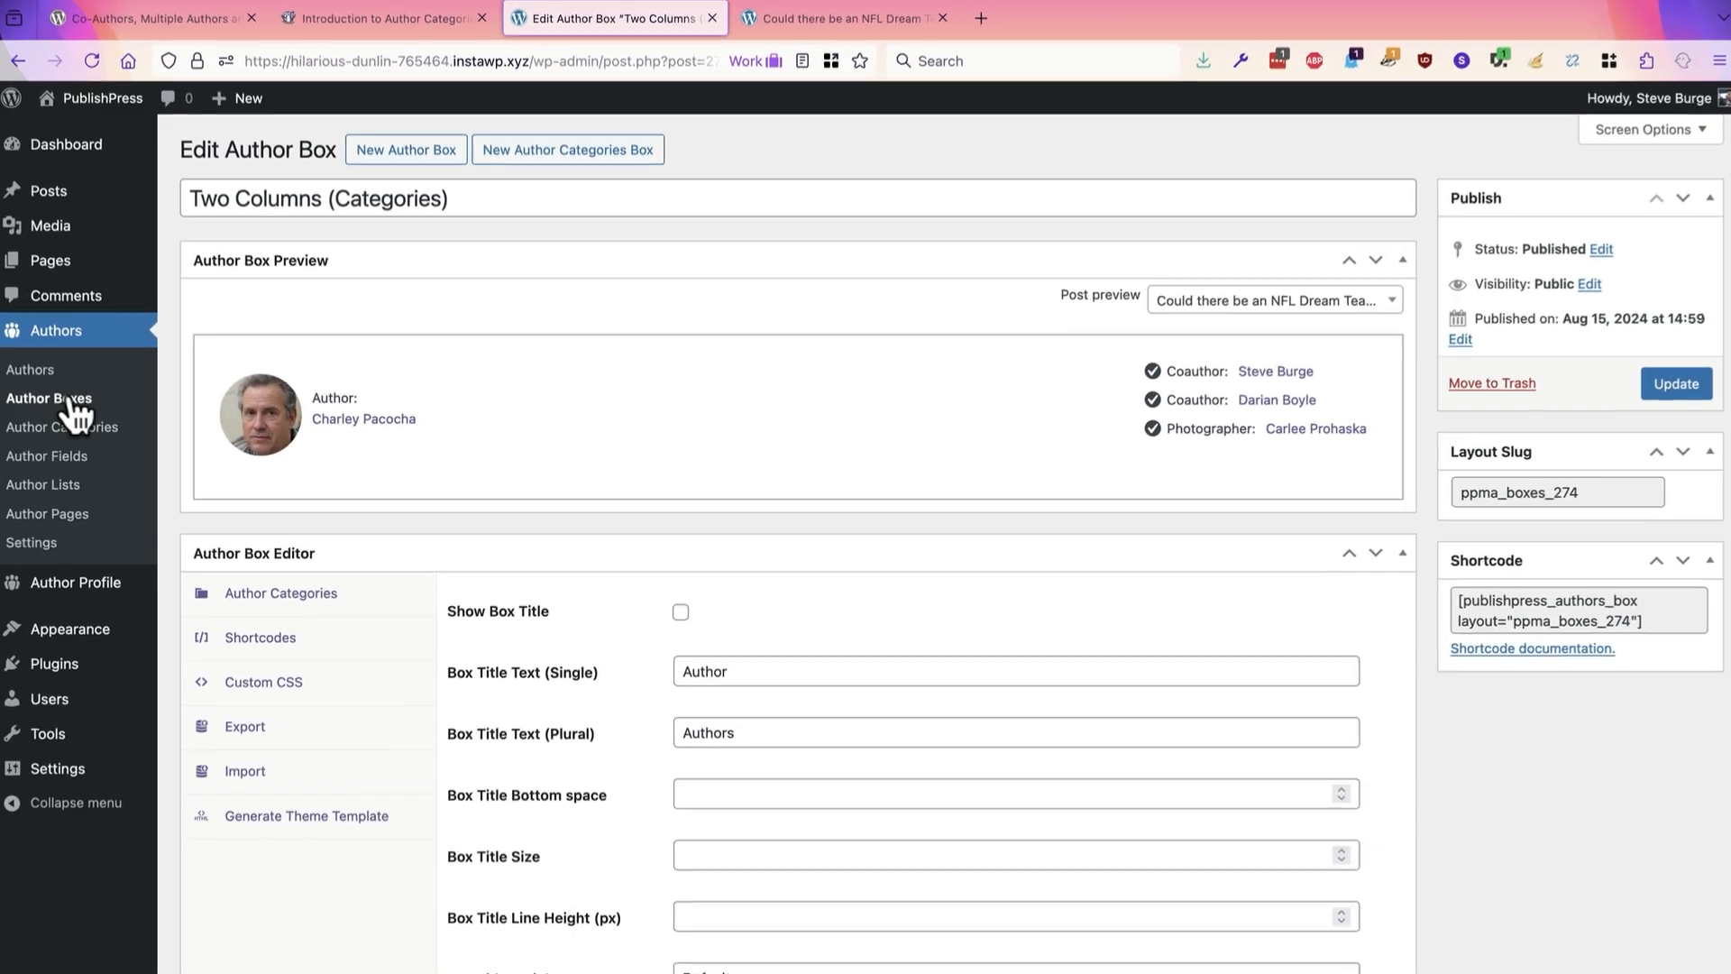
# Open the List Authors Inline (Categories) author box for editing and set its Author Category Layout to Boxed
pyautogui.click(73, 399)
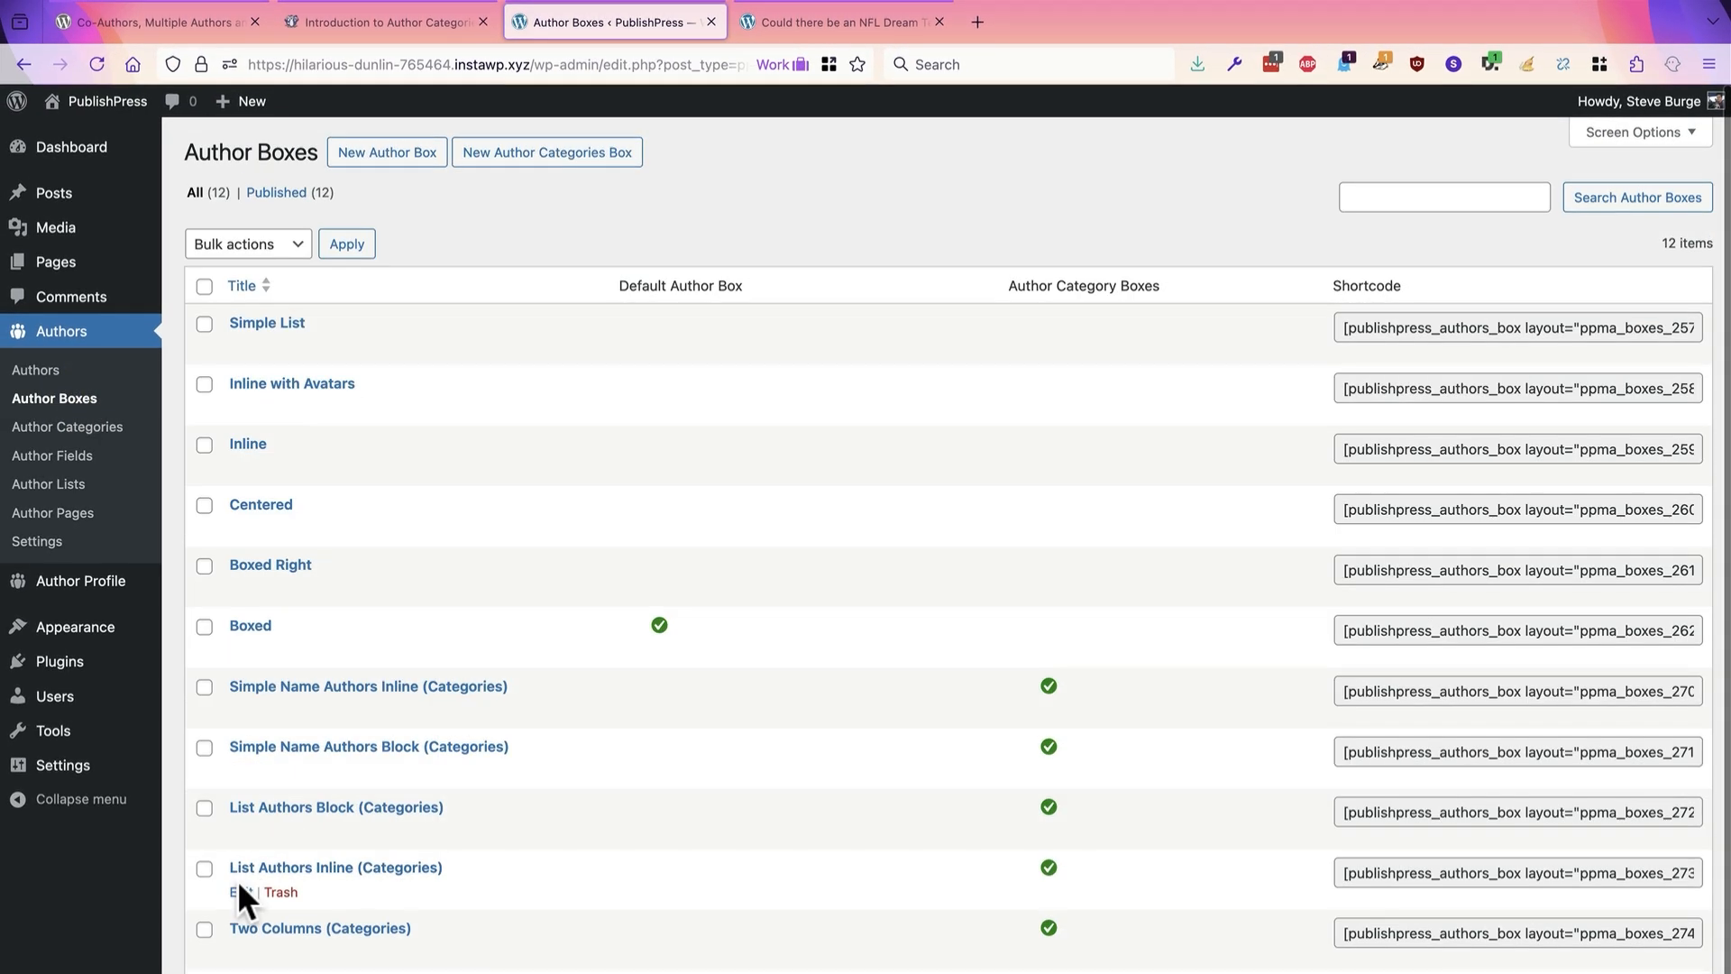
pyautogui.click(241, 892)
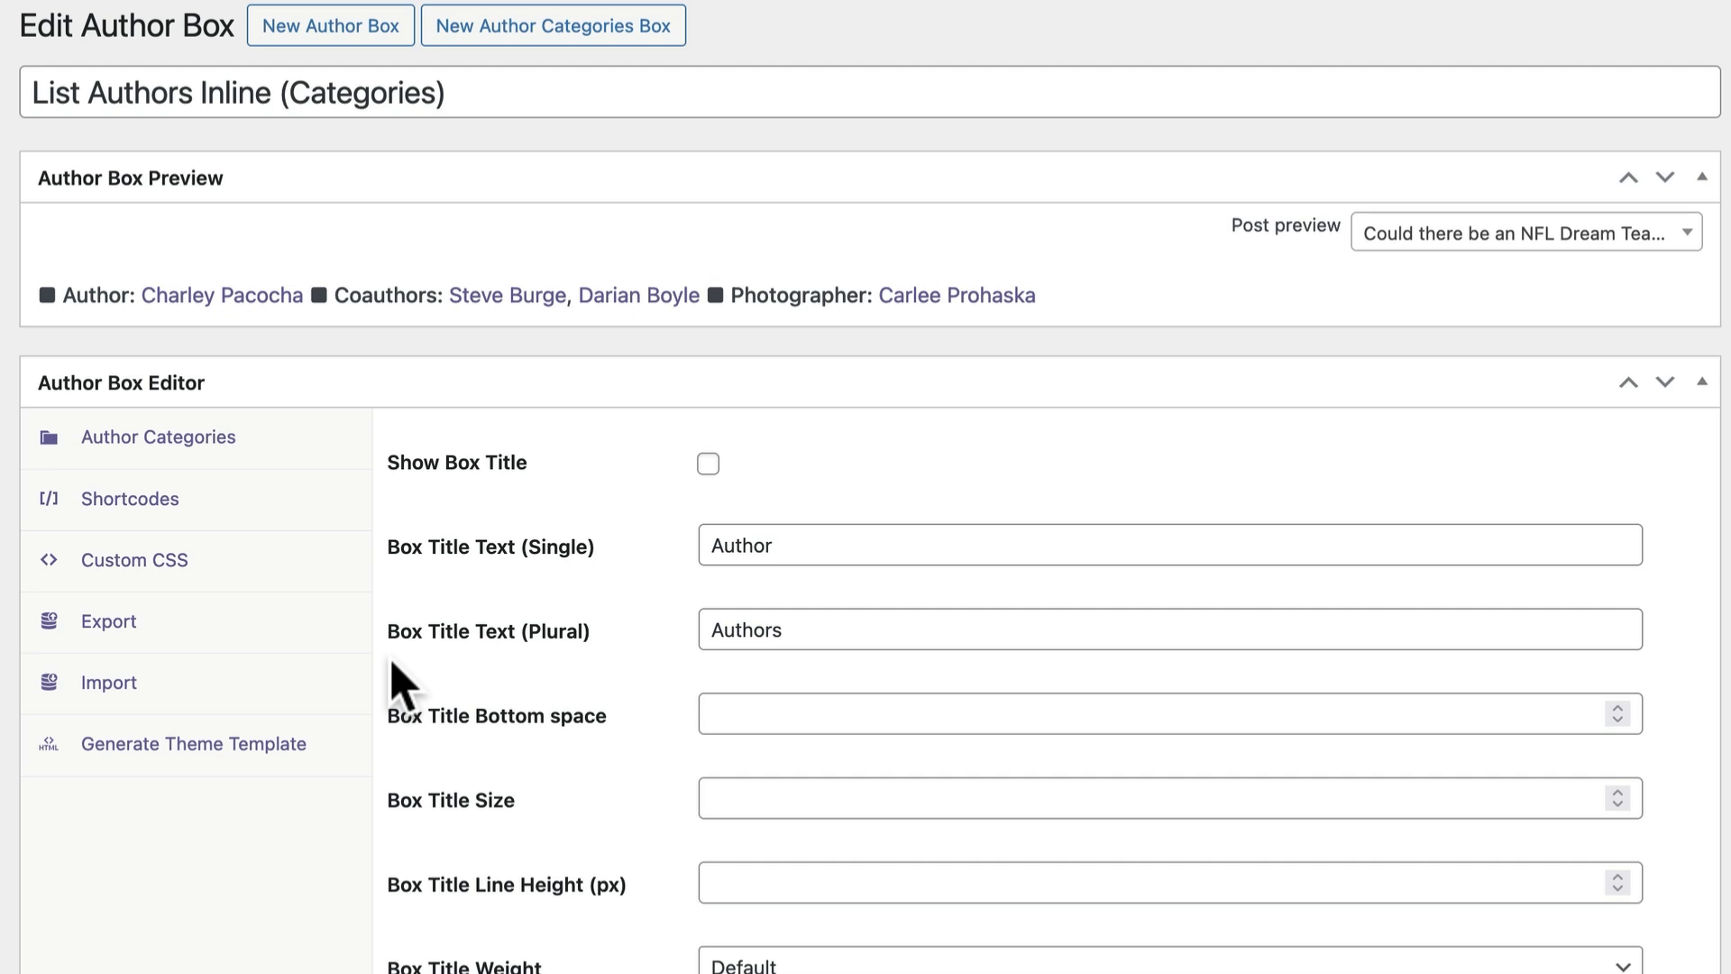
pyautogui.click(172, 446)
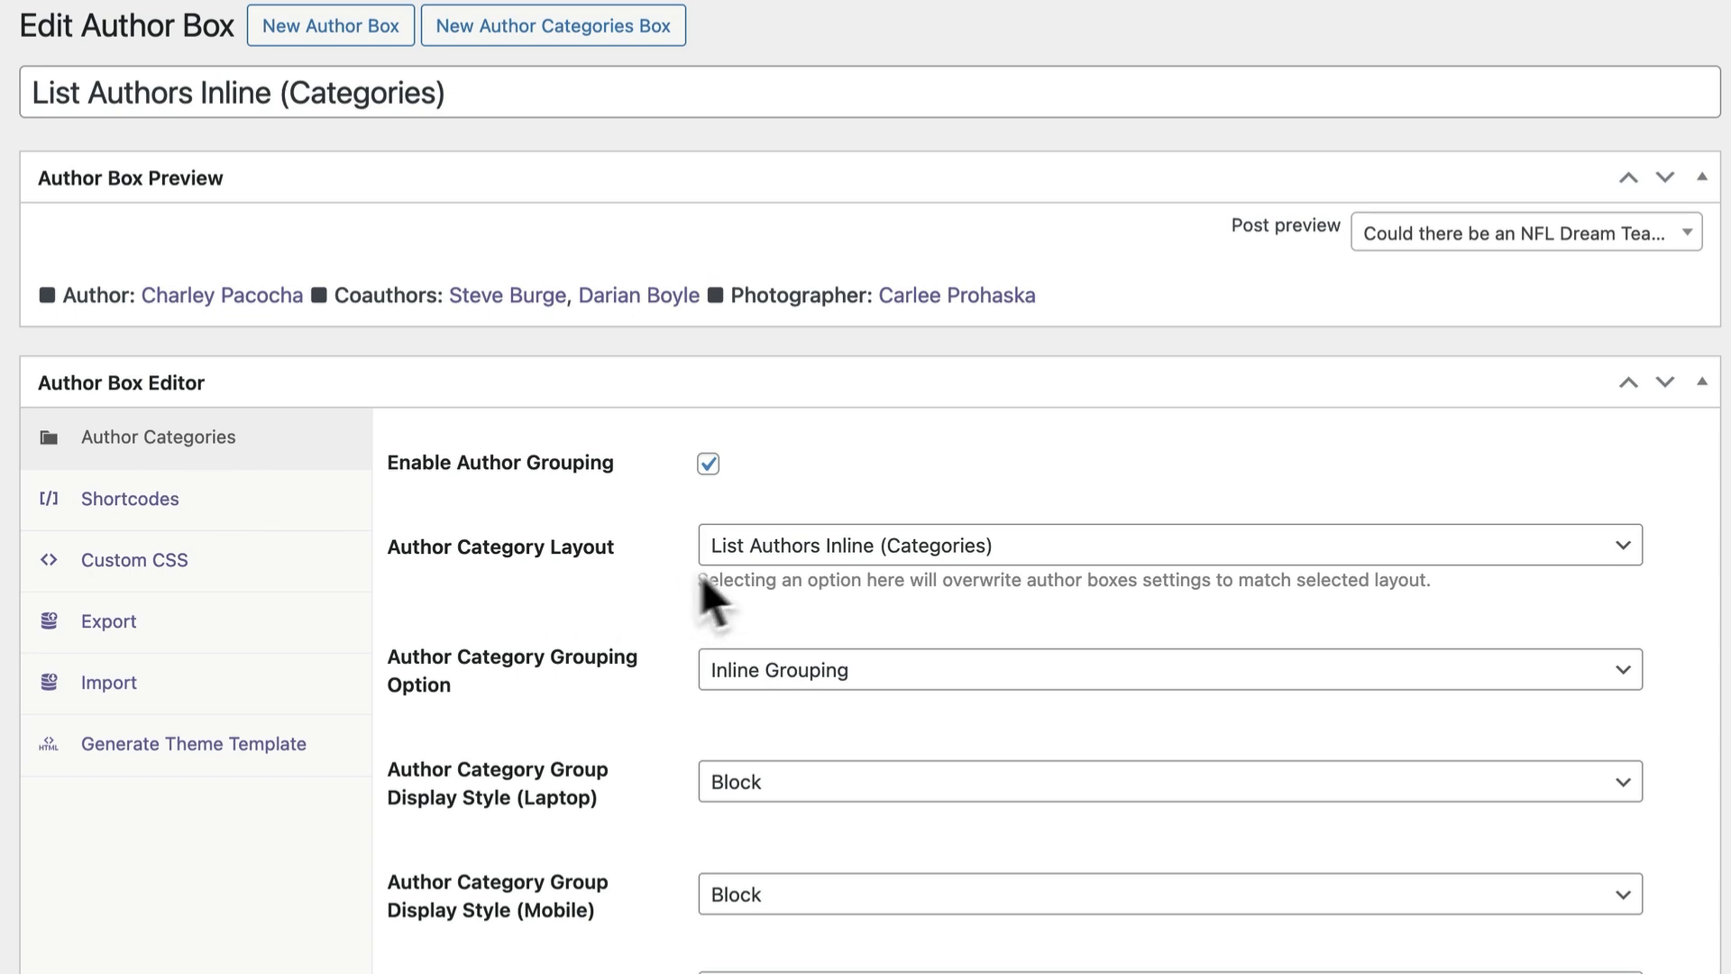
pyautogui.click(786, 552)
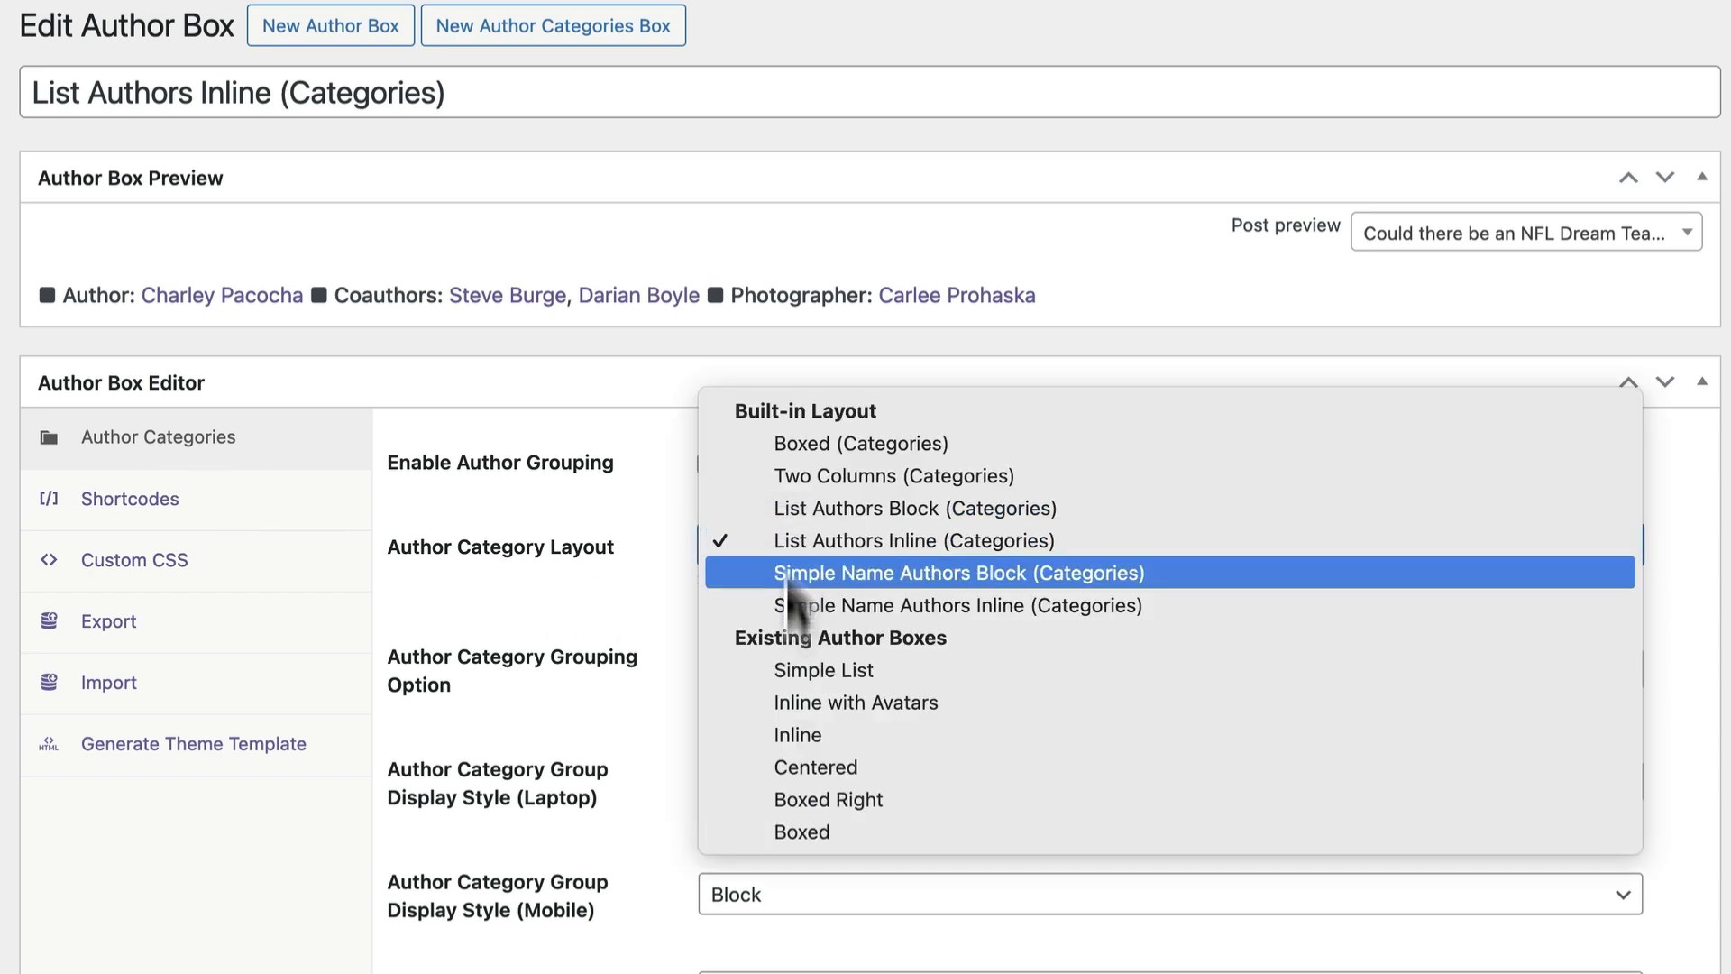
pyautogui.click(788, 829)
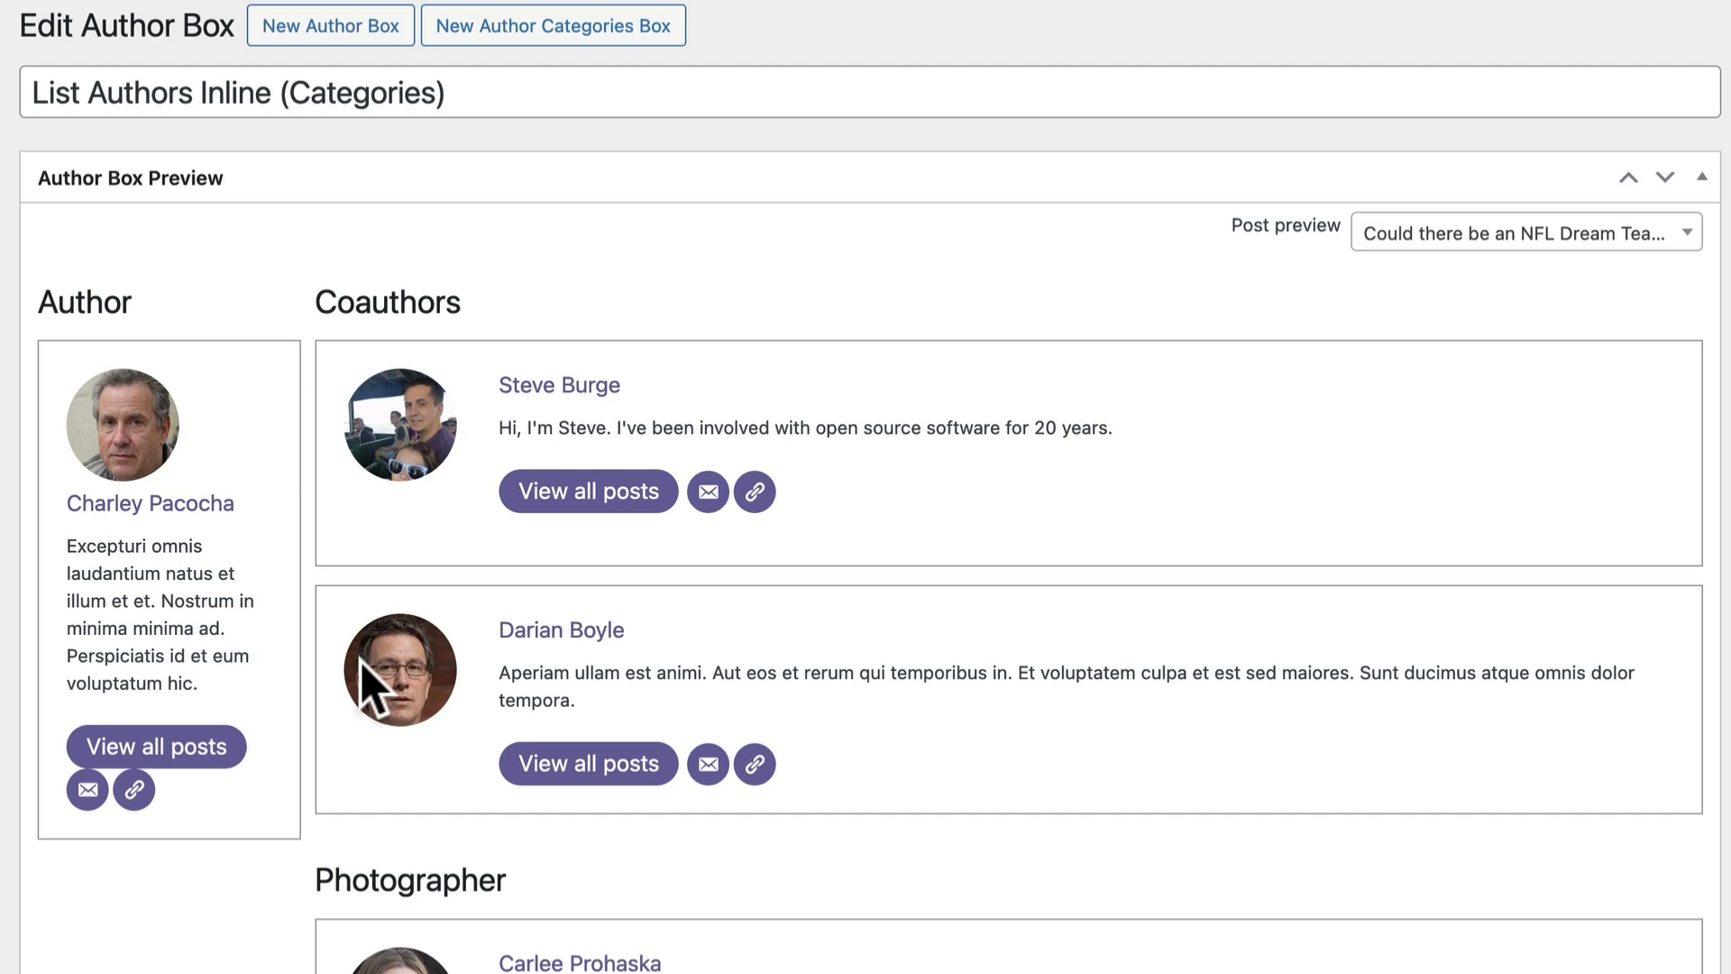
# Adjust the Author Category Group Display Style (Laptop) so the category groups stack vertically, and review the author box preview
pyautogui.scroll(-7, 365, 677)
pyautogui.scroll(-5, 360, 664)
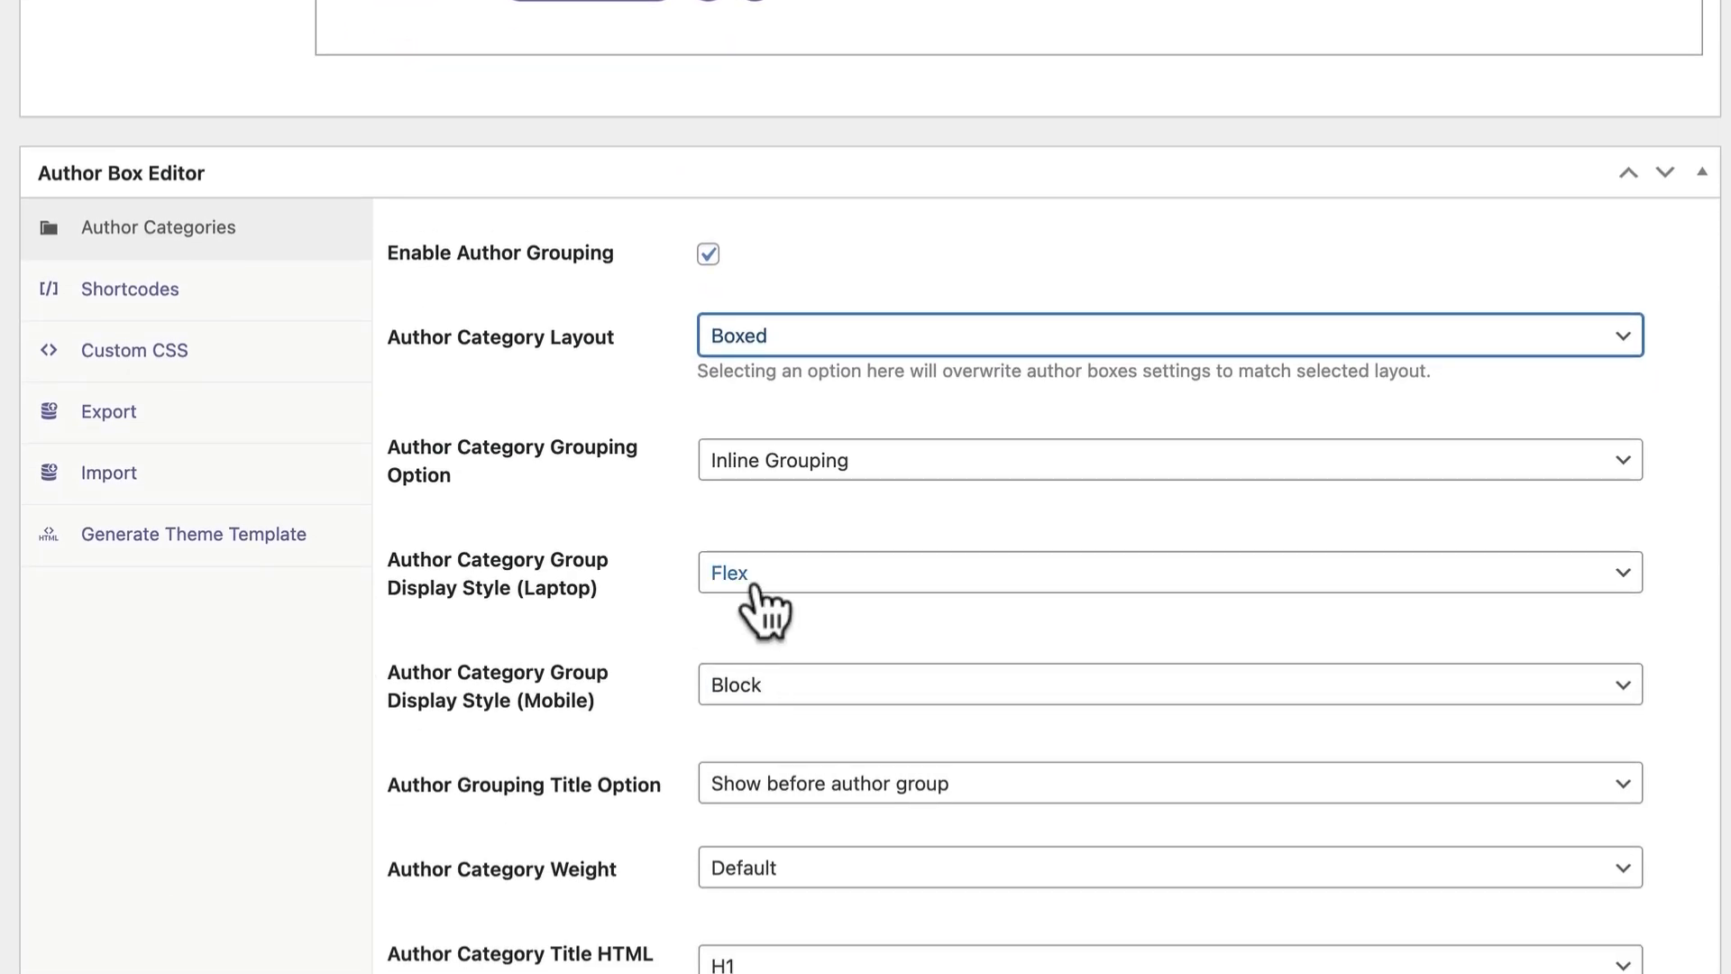
pyautogui.click(754, 577)
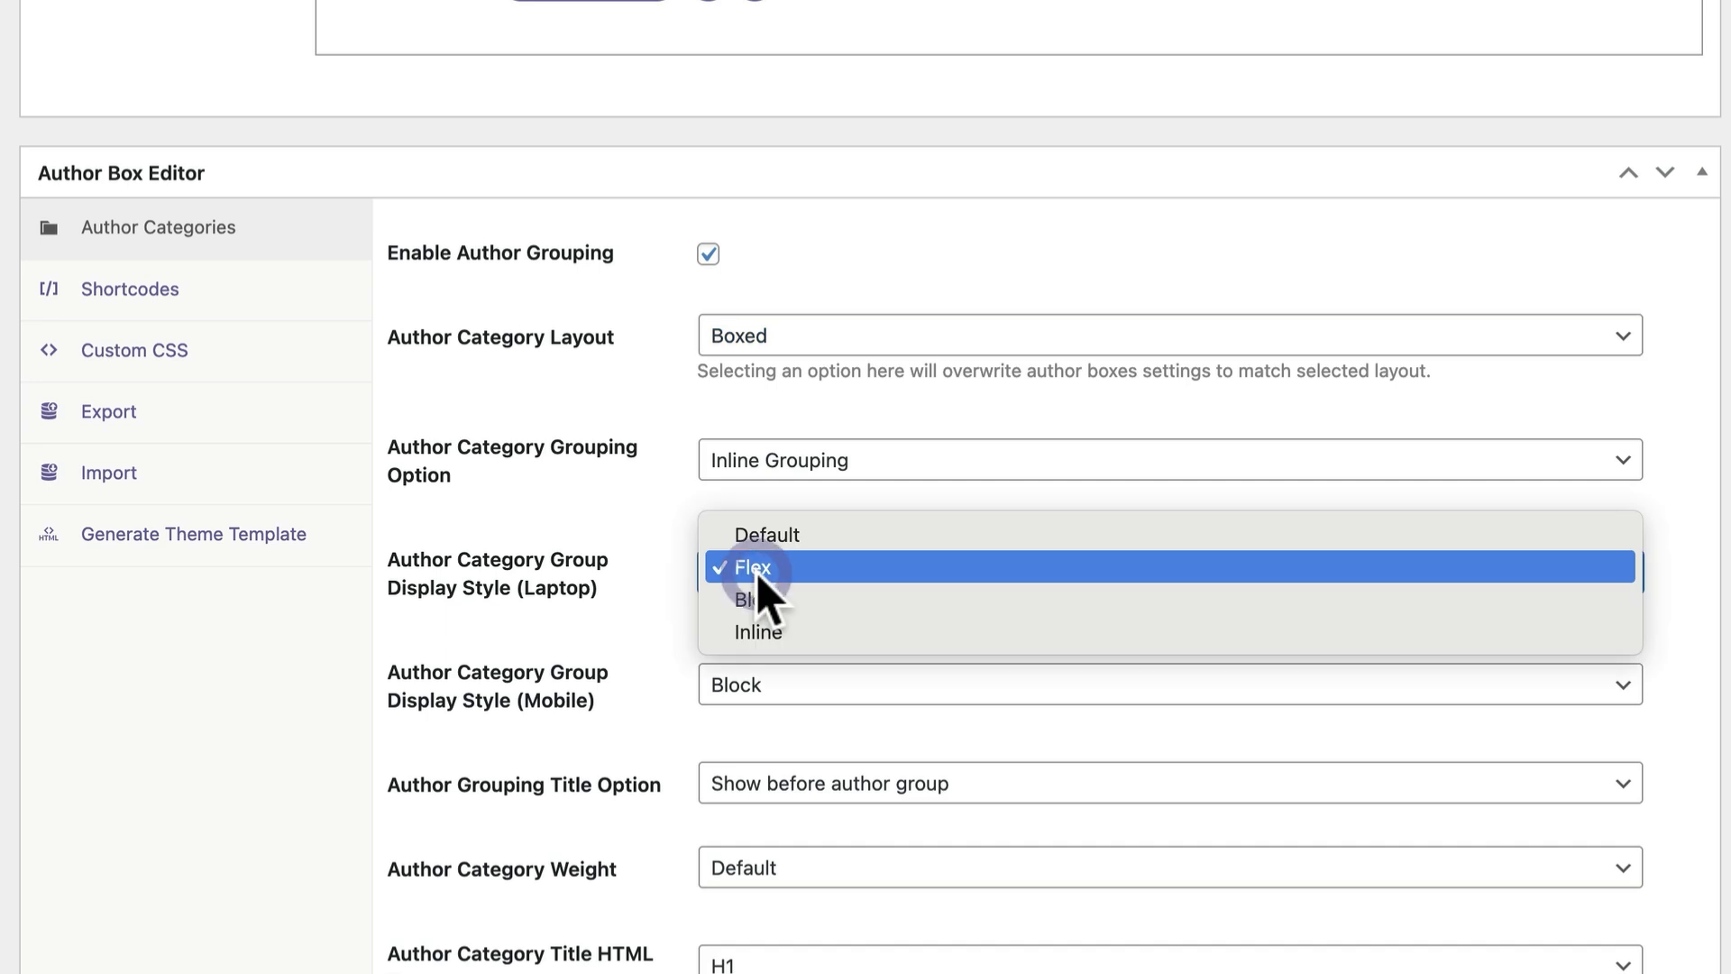
pyautogui.click(735, 565)
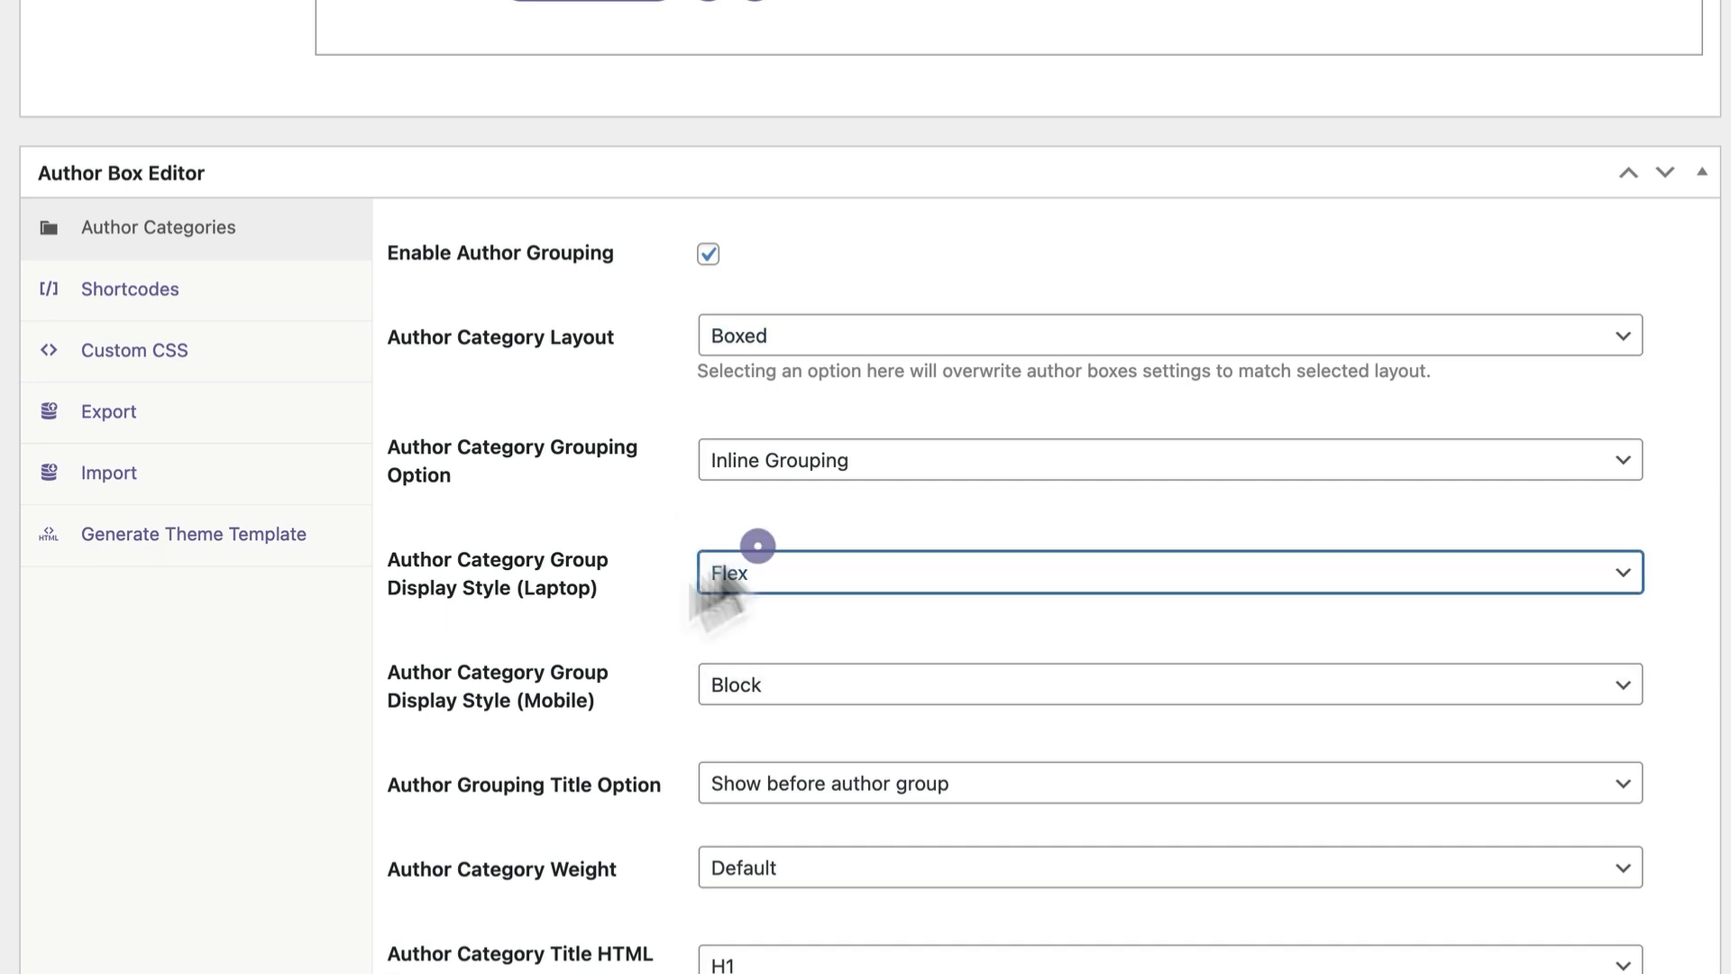
pyautogui.scroll(15, 456, 783)
pyautogui.scroll(3, 455, 782)
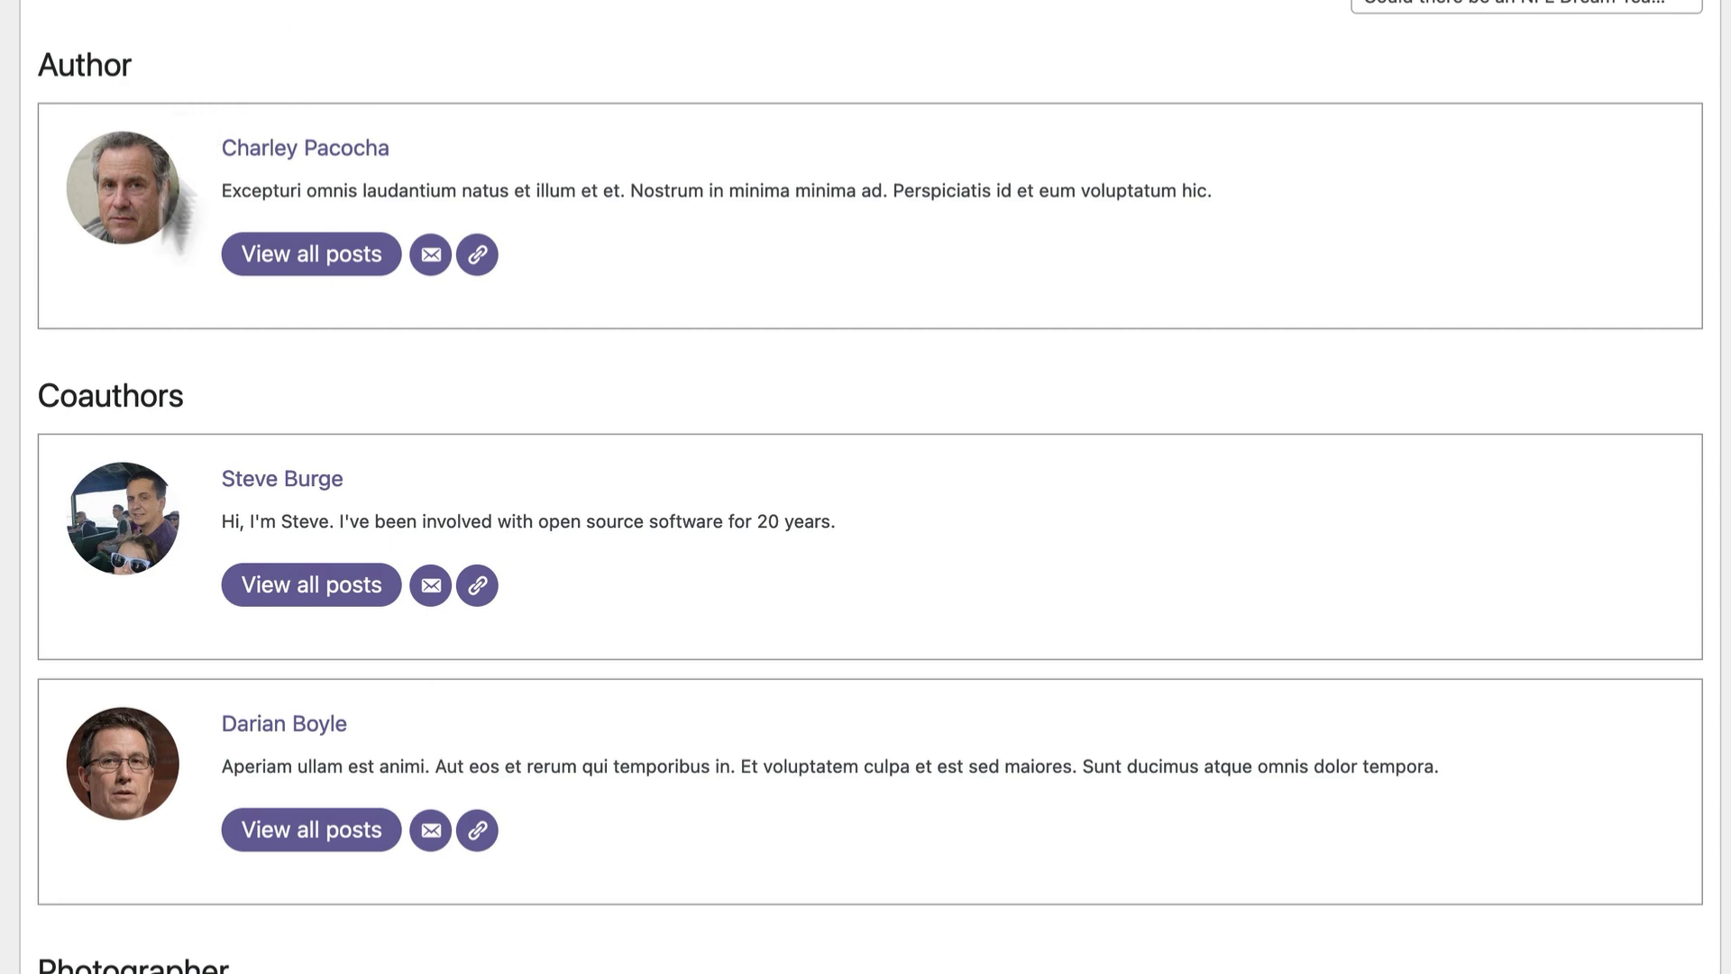
pyautogui.scroll(-5, 149, 390)
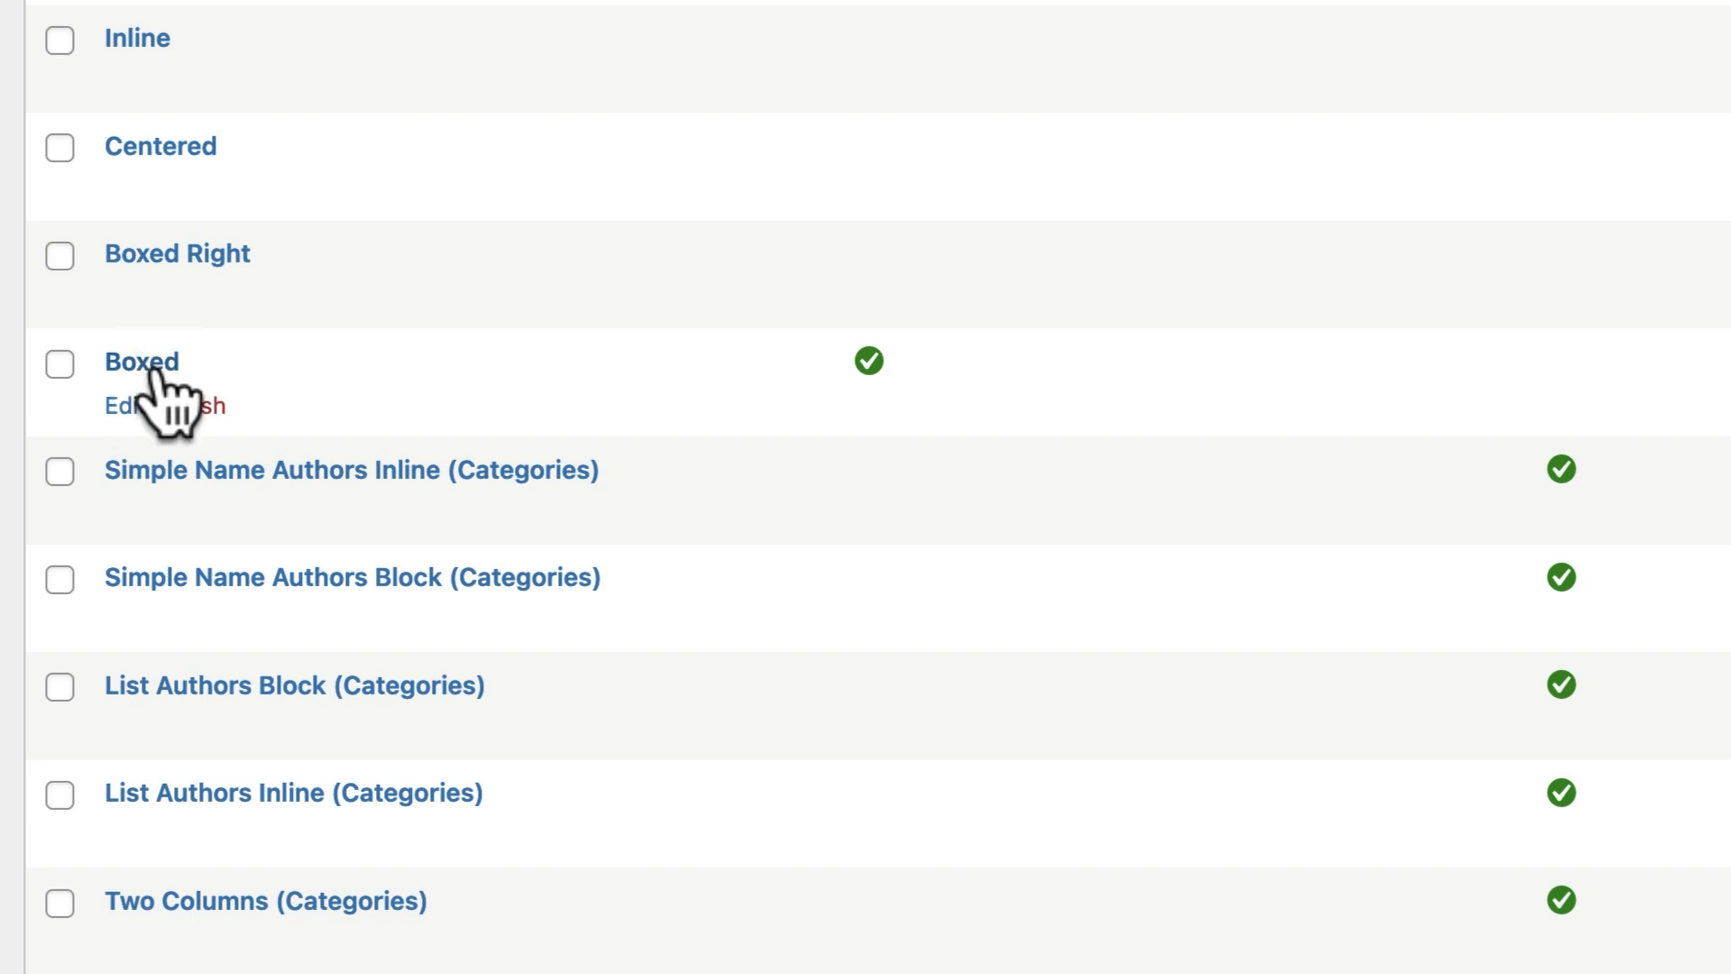
# Open the default Boxed author box, enable Show Author Categories in its Display Name settings and update the box
pyautogui.click(126, 407)
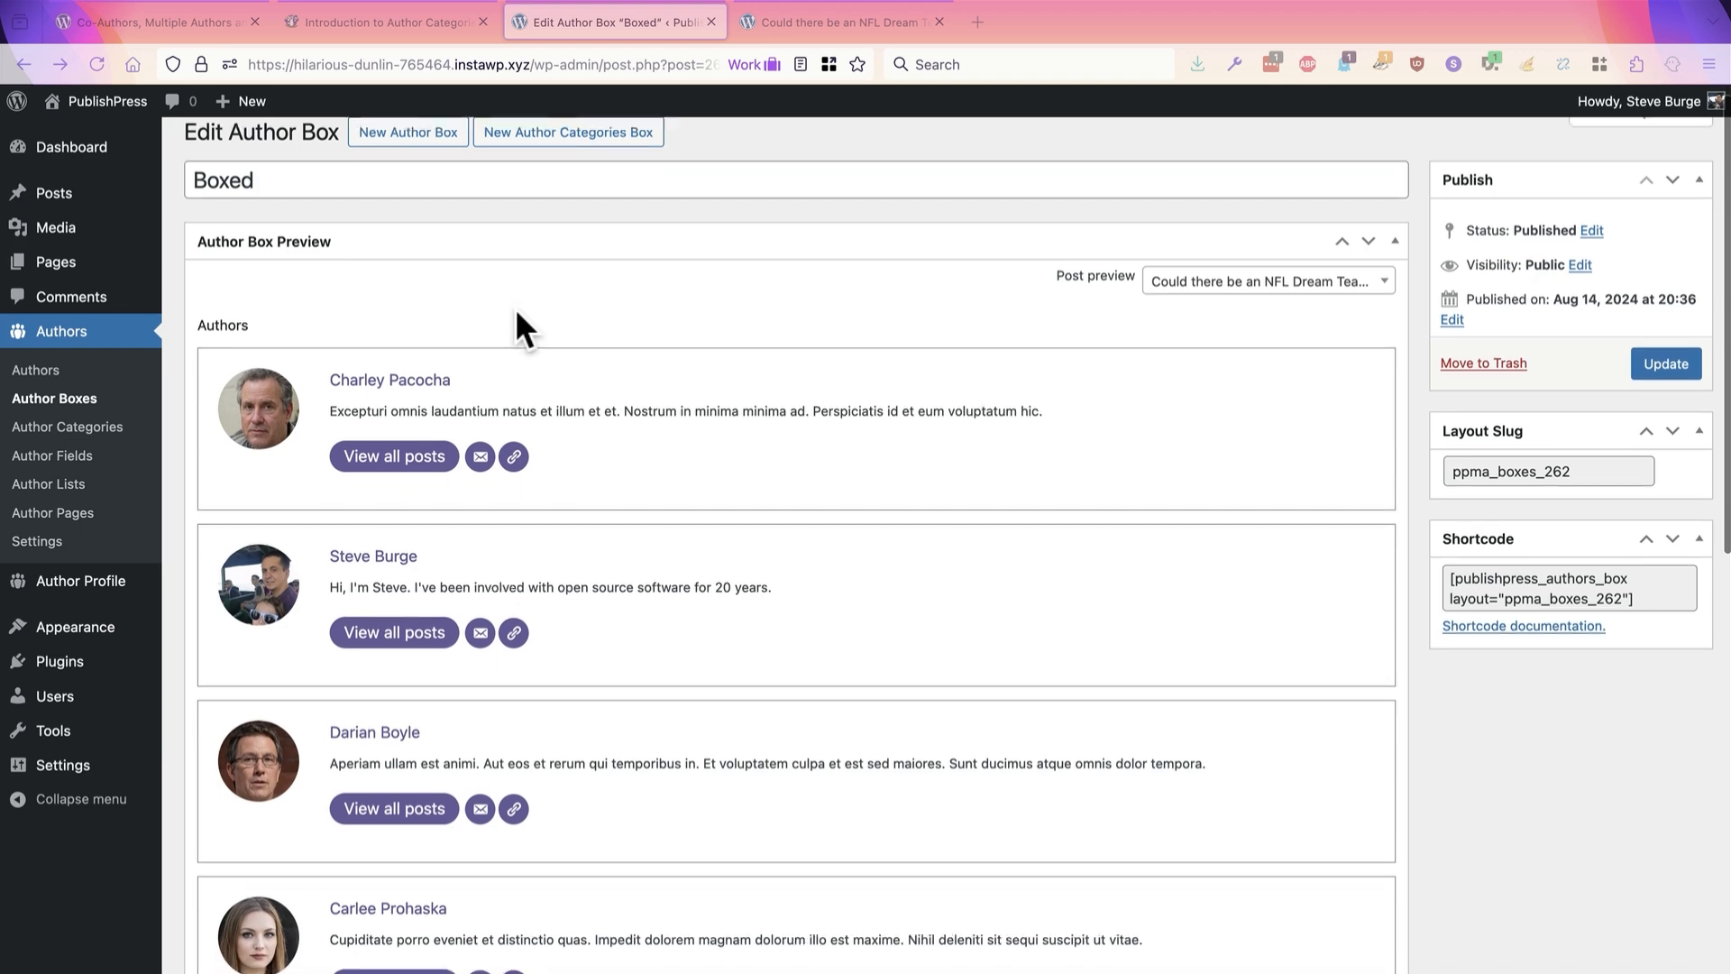
pyautogui.scroll(-3, 516, 307)
pyautogui.scroll(-5, 517, 309)
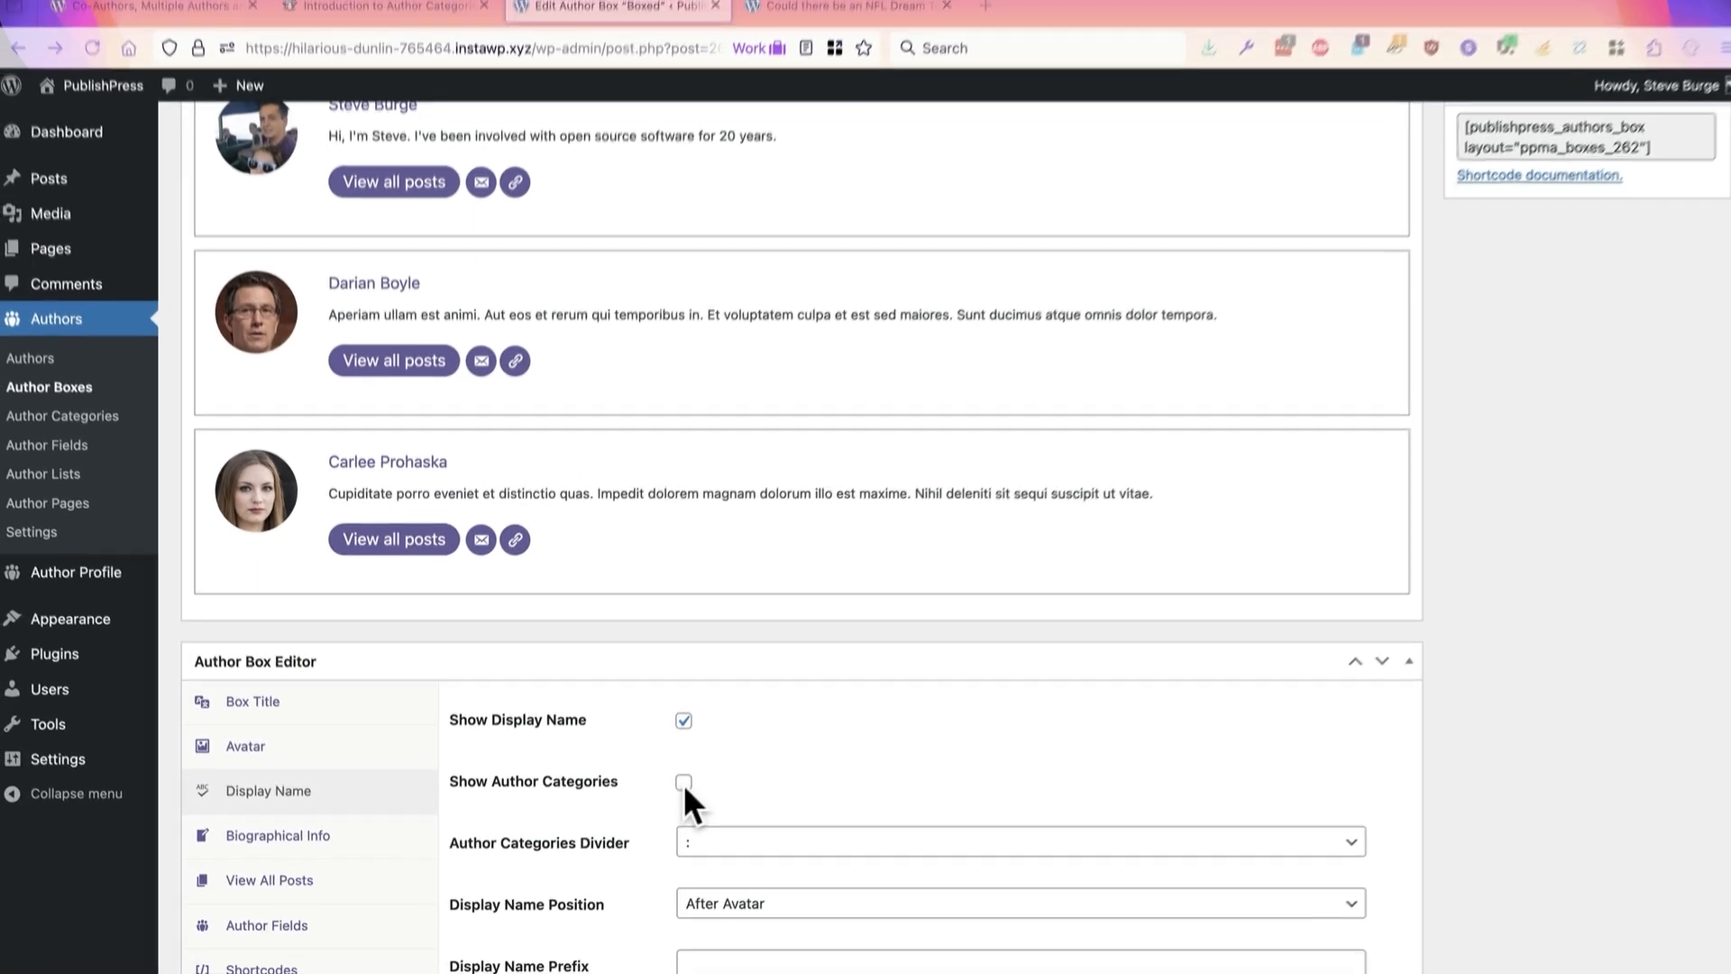
pyautogui.click(859, 498)
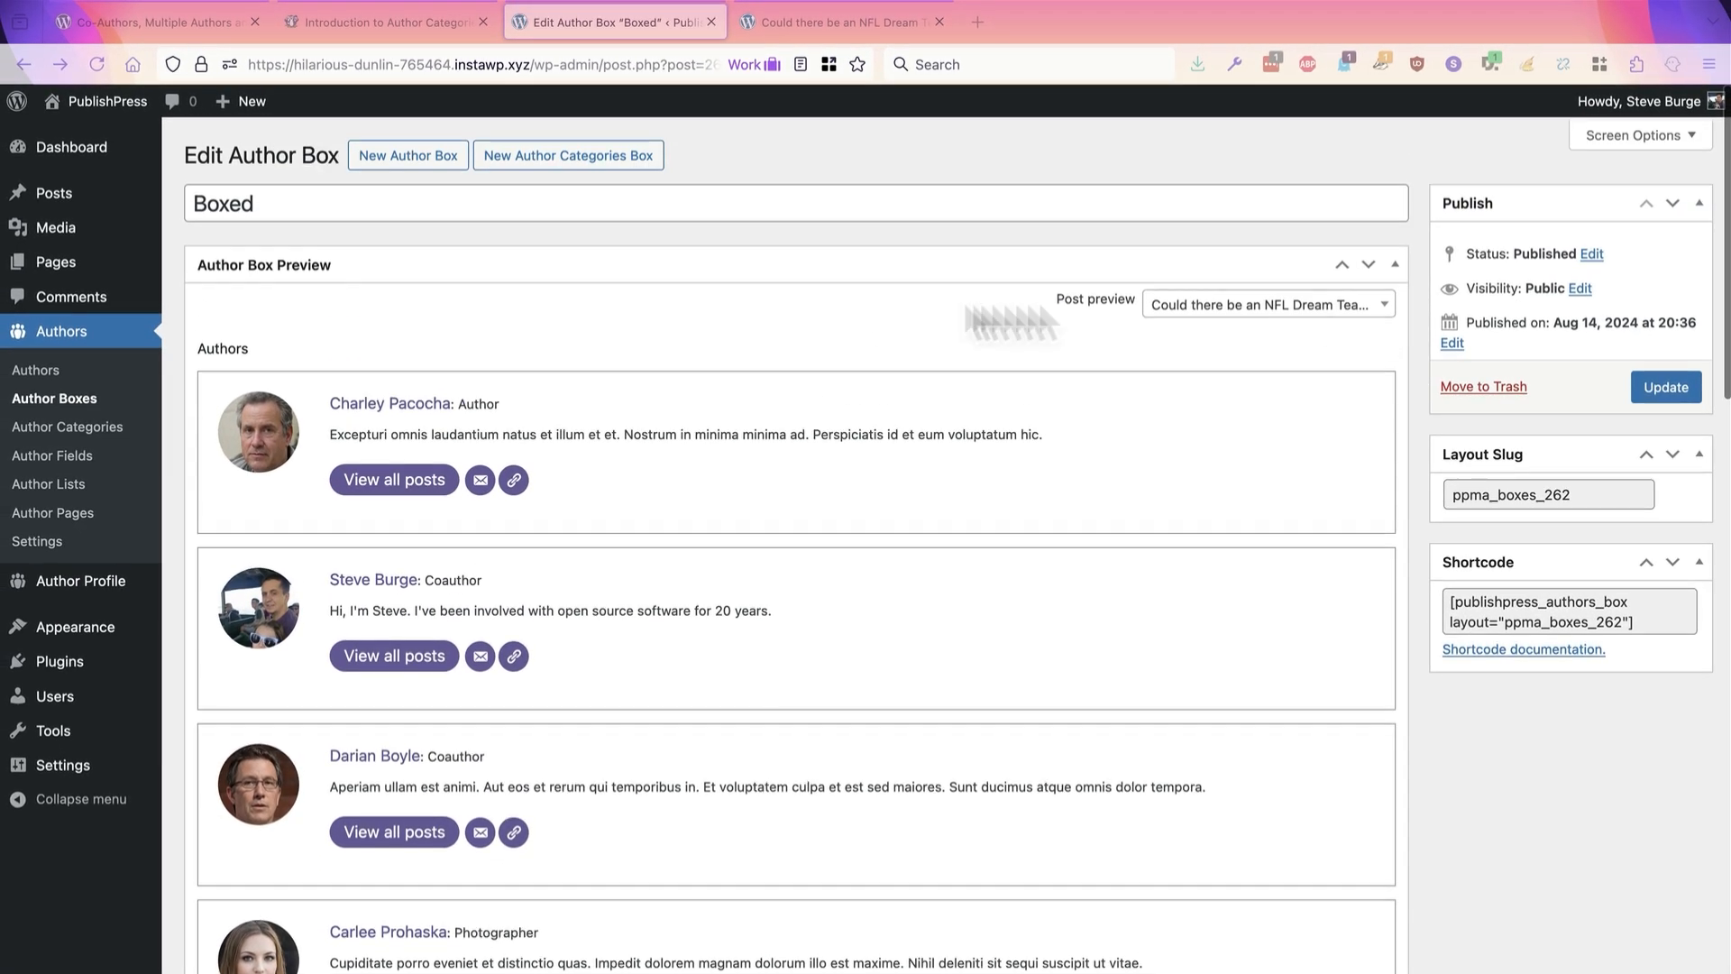
pyautogui.click(1663, 385)
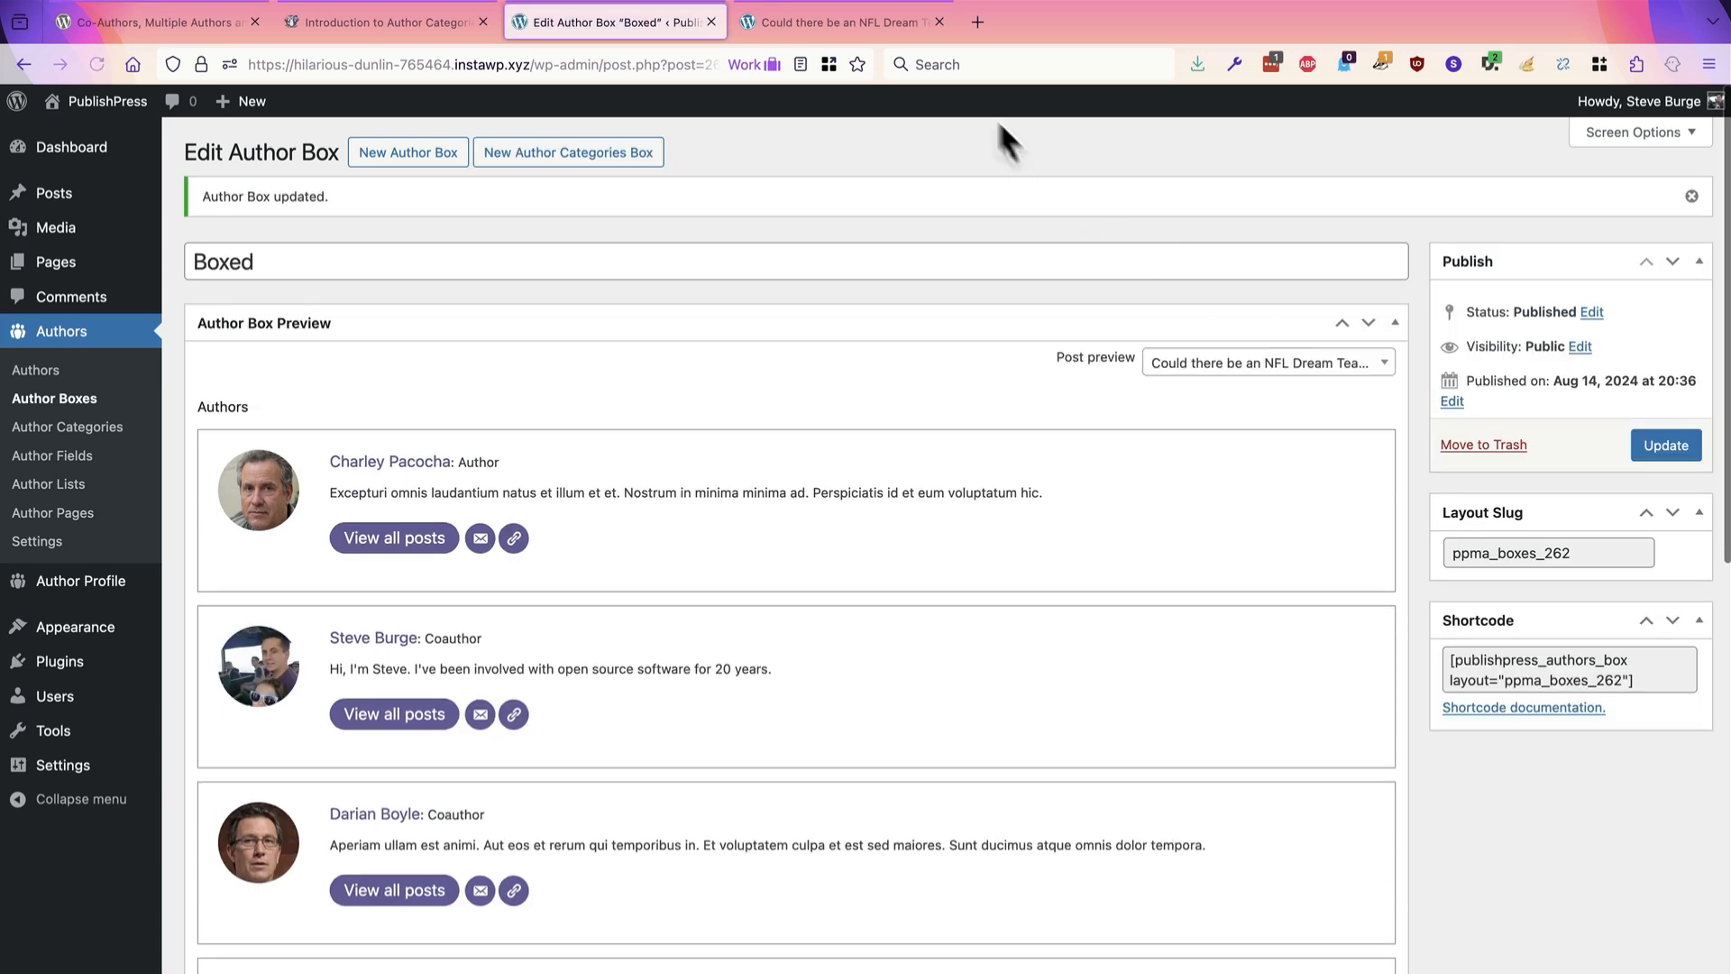
# Reload the NFL Dream Team post to check the category labels beside the author names, and switch to the PublishPress Authors plugin page on WordPress.org
pyautogui.click(835, 23)
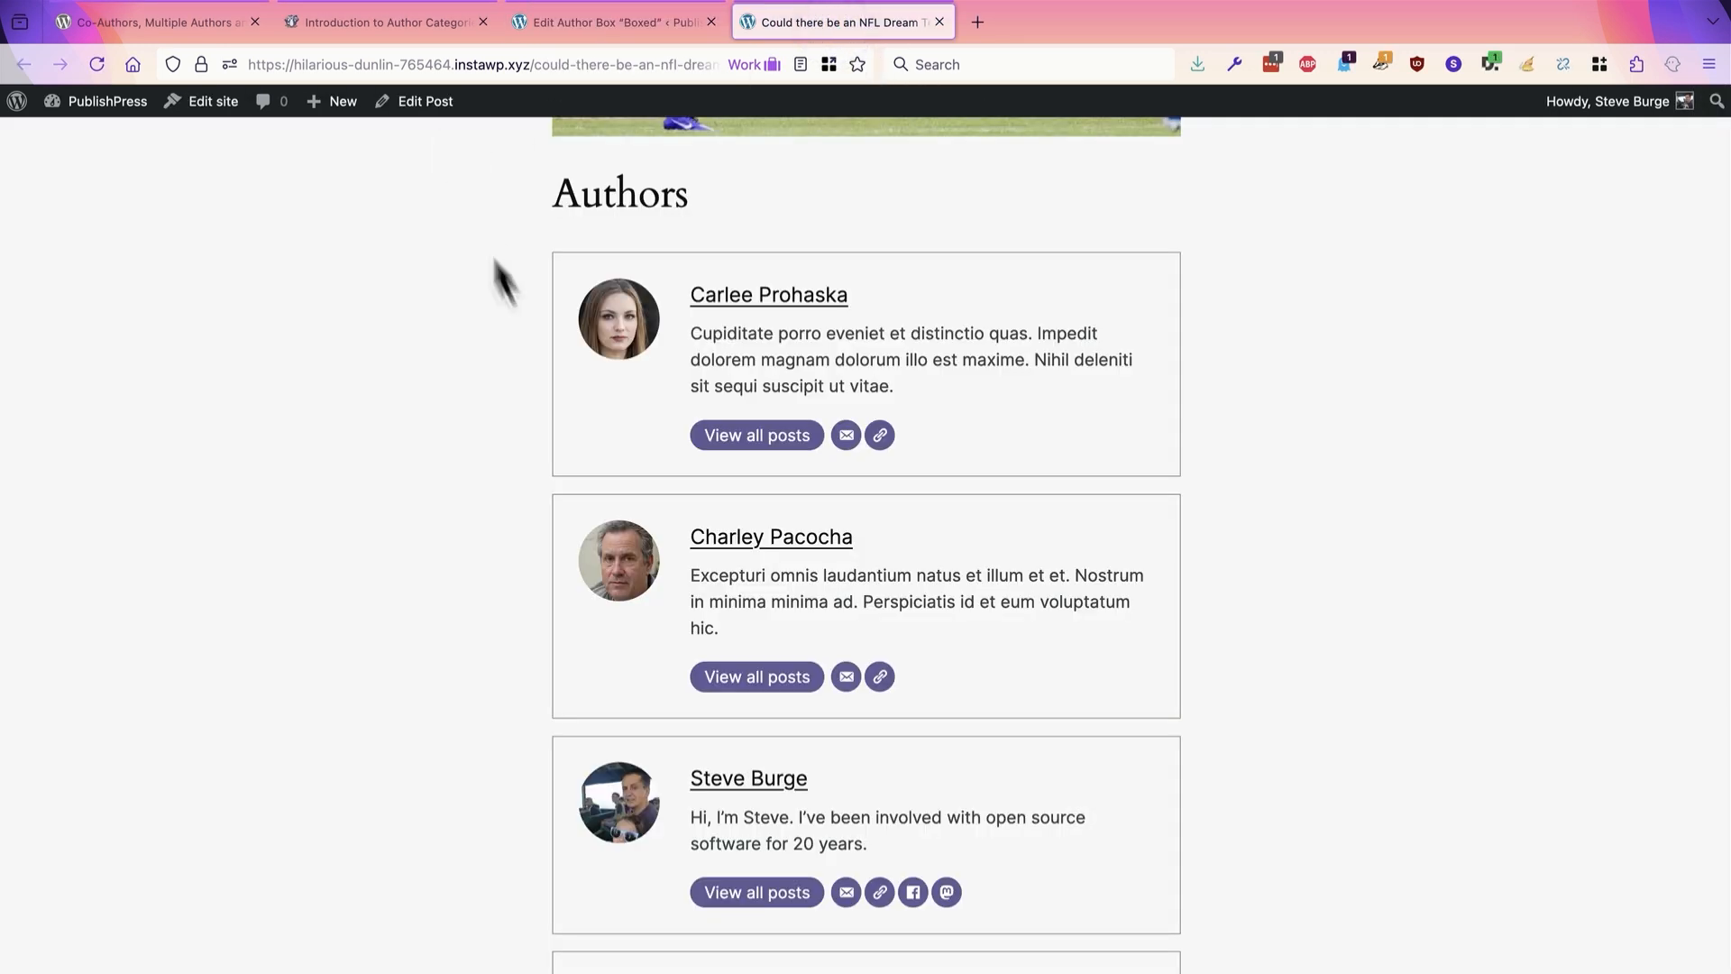
pyautogui.click(96, 63)
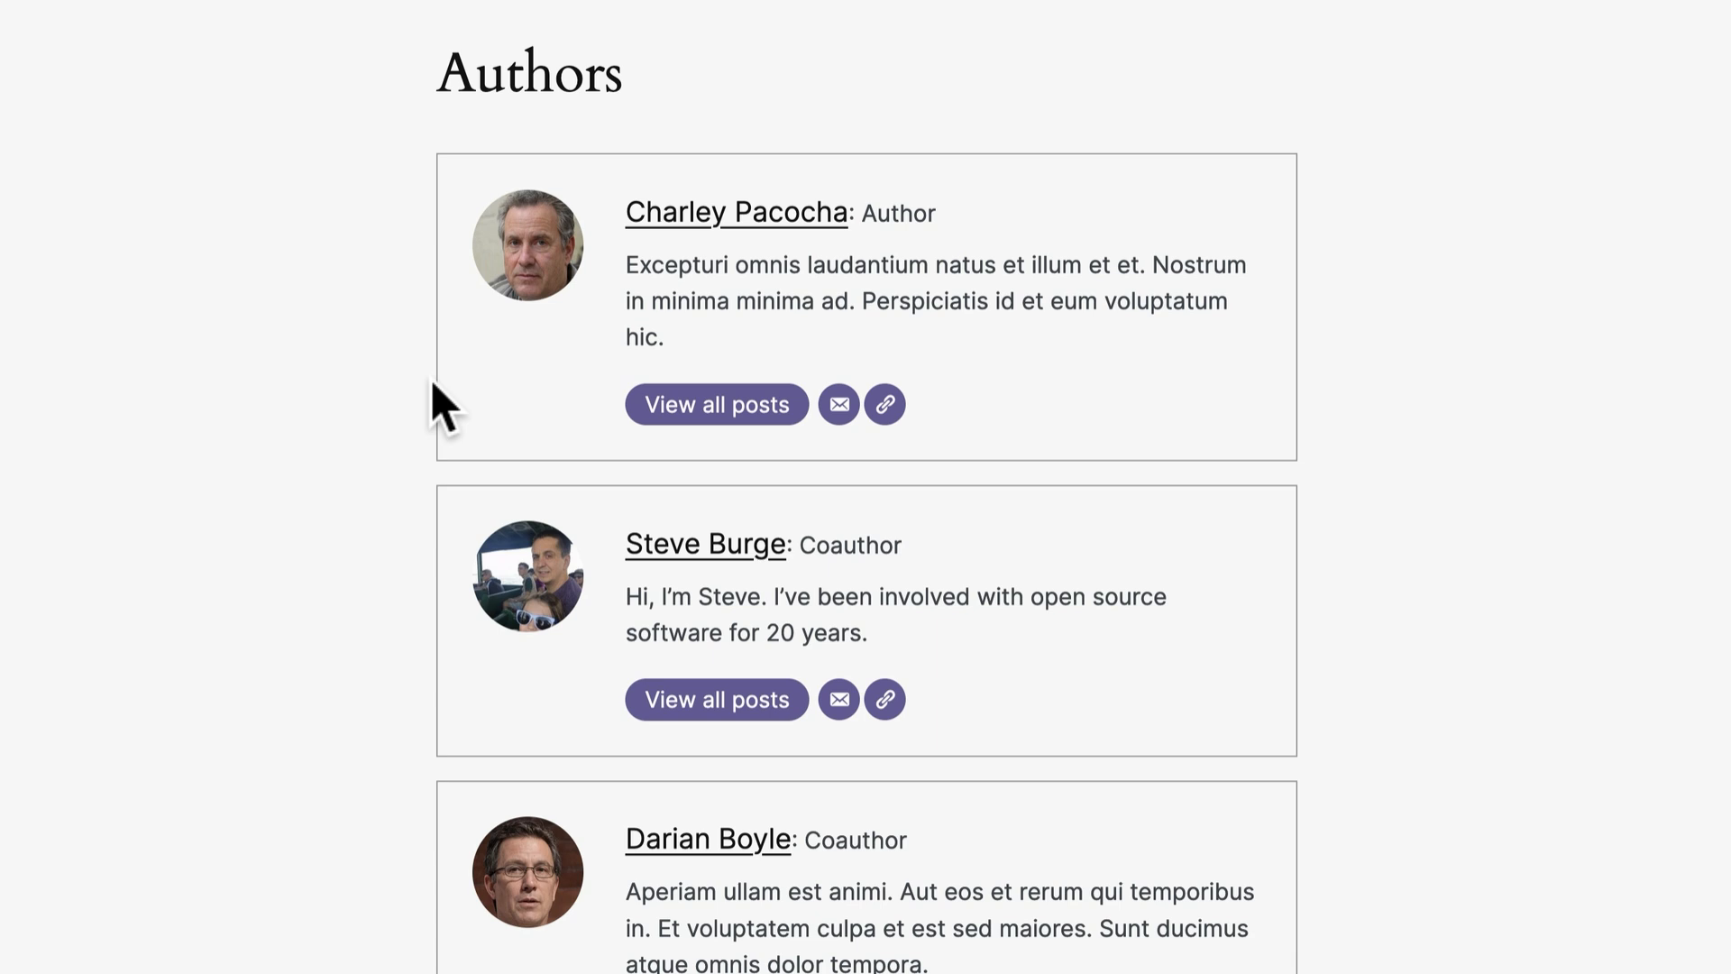
pyautogui.moveTo(963, 218); pyautogui.dragTo(876, 214)
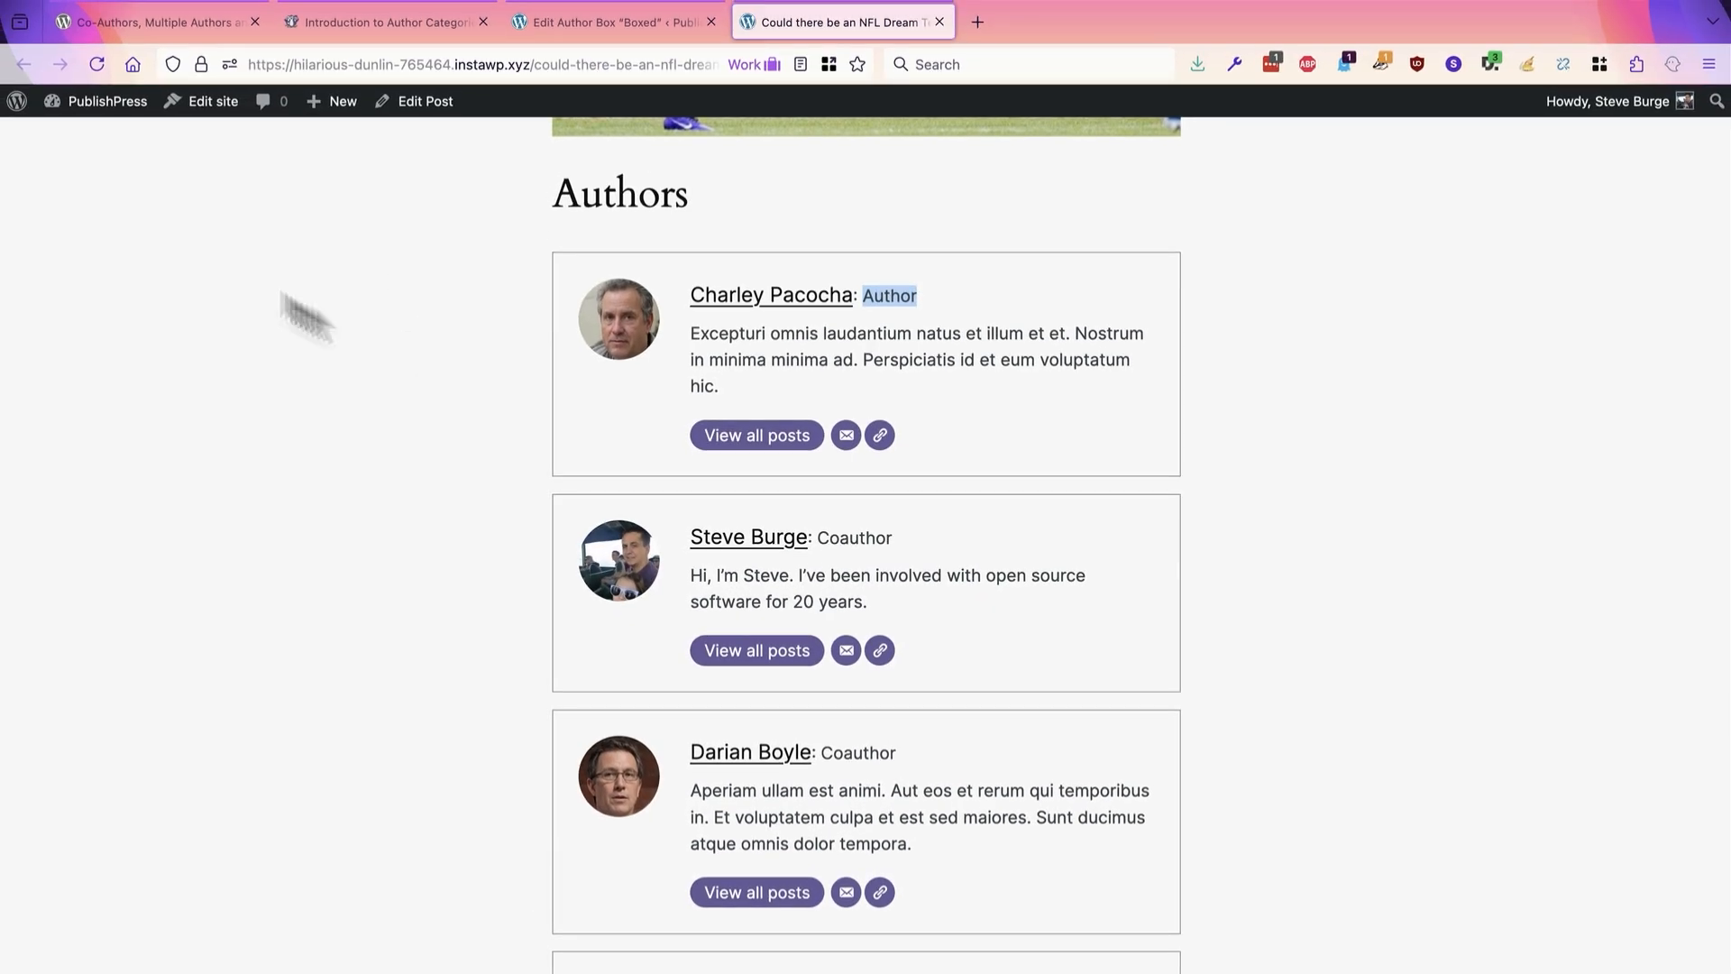
pyautogui.click(166, 24)
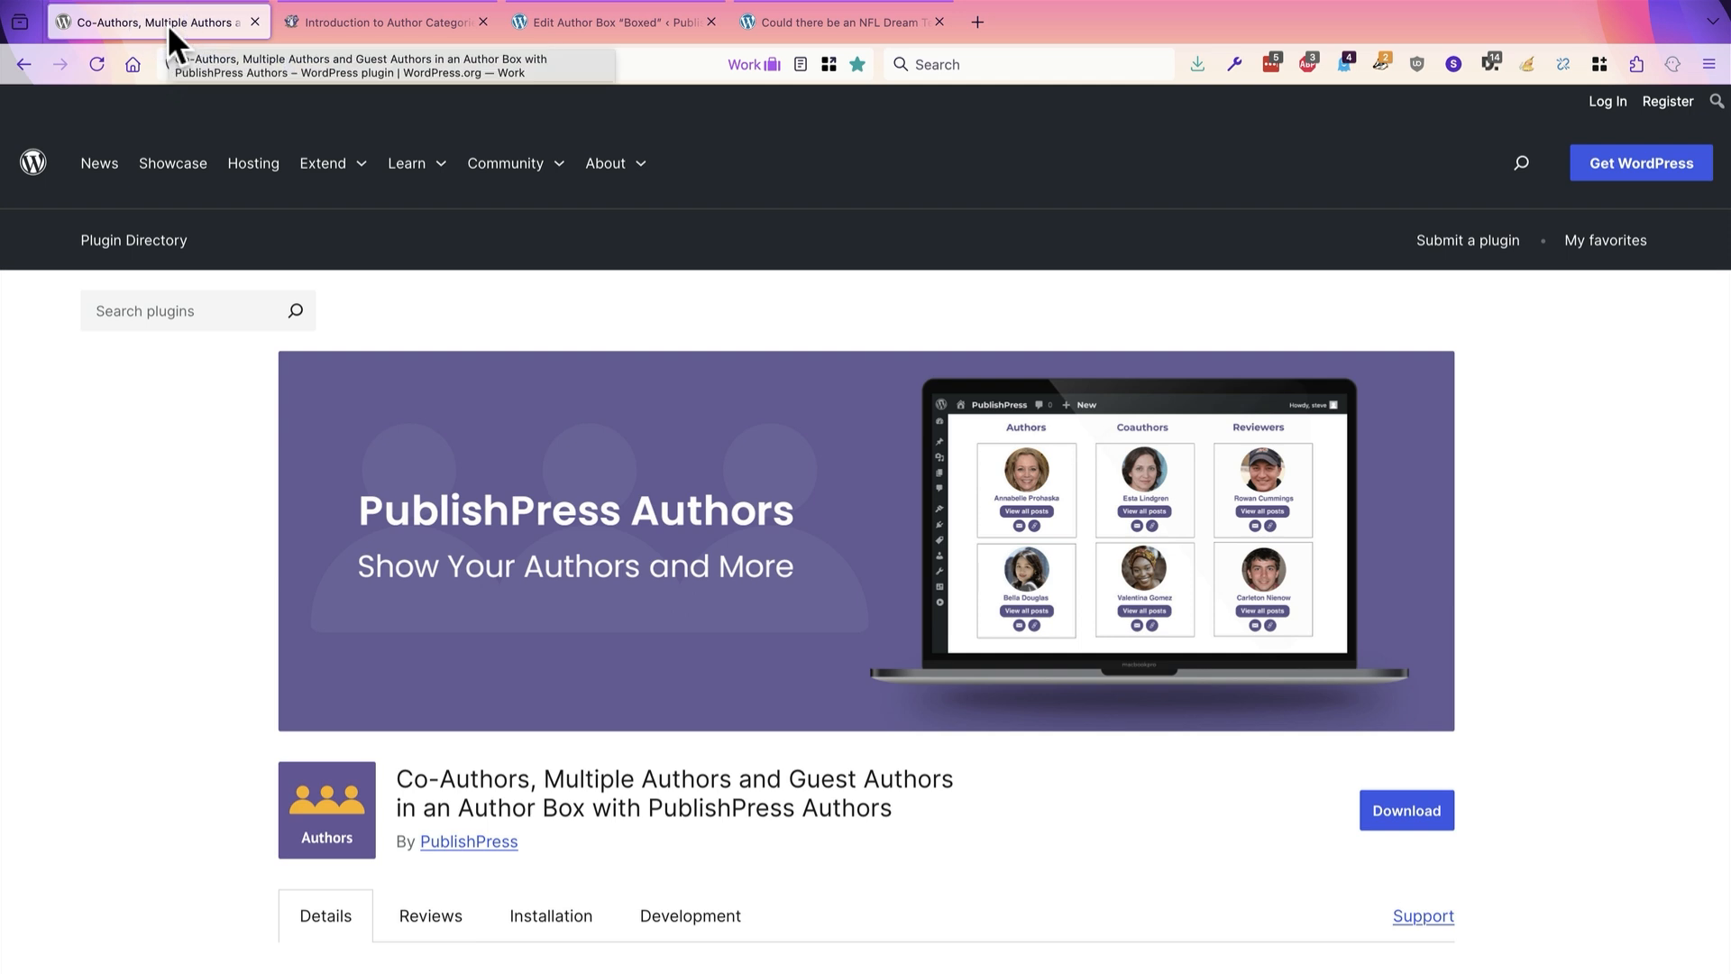